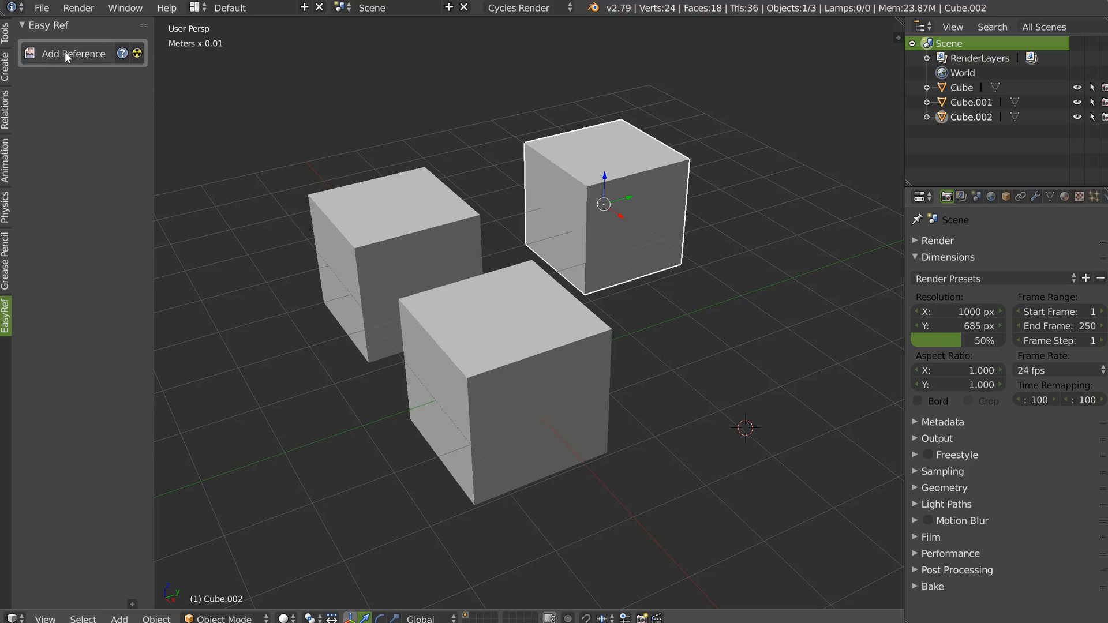
# - Add a camera reference set from brown-bear-face.jpg, panda.jpg and schtroumpf.jpg
pyautogui.click(68, 52)
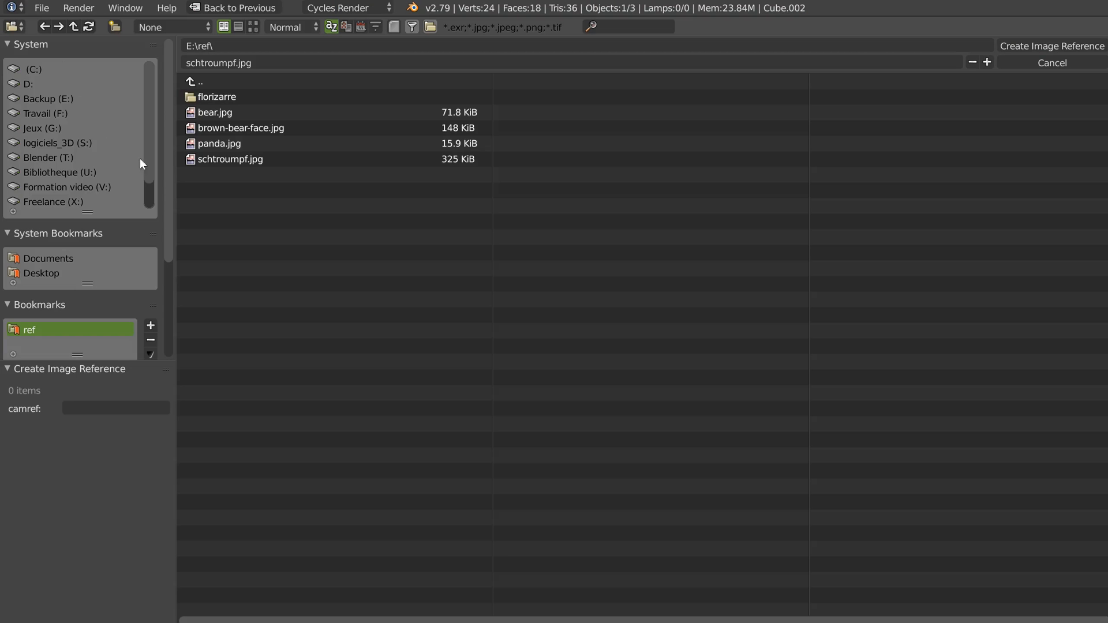
pyautogui.click(225, 128)
pyautogui.keyDown('shift'); pyautogui.click(222, 144); pyautogui.keyUp('shift')
pyautogui.keyDown('shift'); pyautogui.click(240, 159); pyautogui.keyUp('shift')
pyautogui.click(1031, 46)
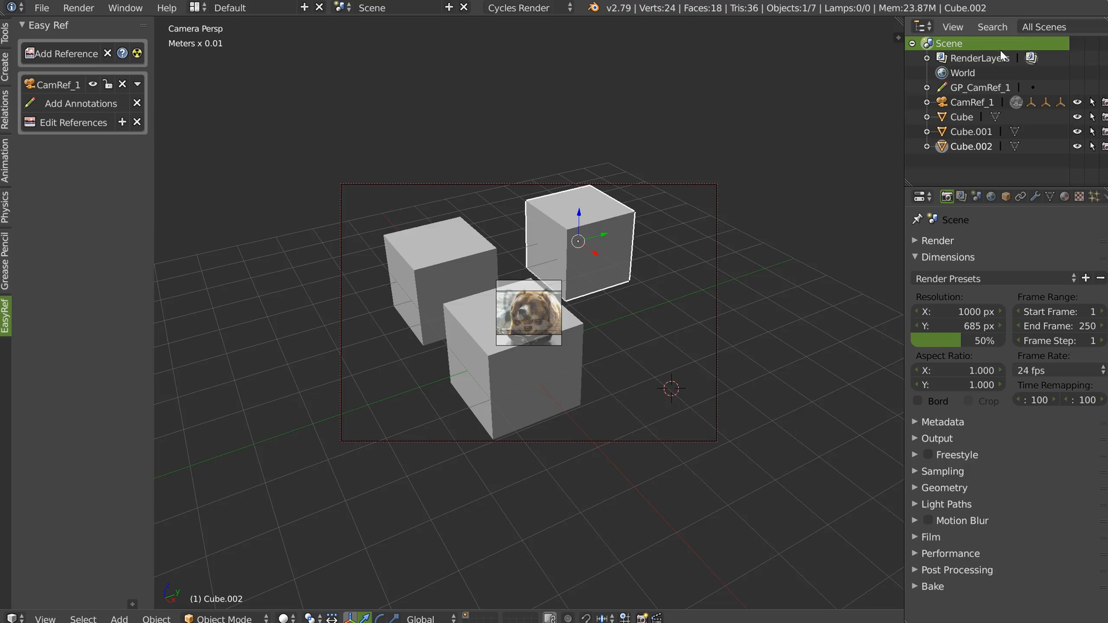
pyautogui.moveTo(553, 306); pyautogui.dragTo(595, 299, button='middle')
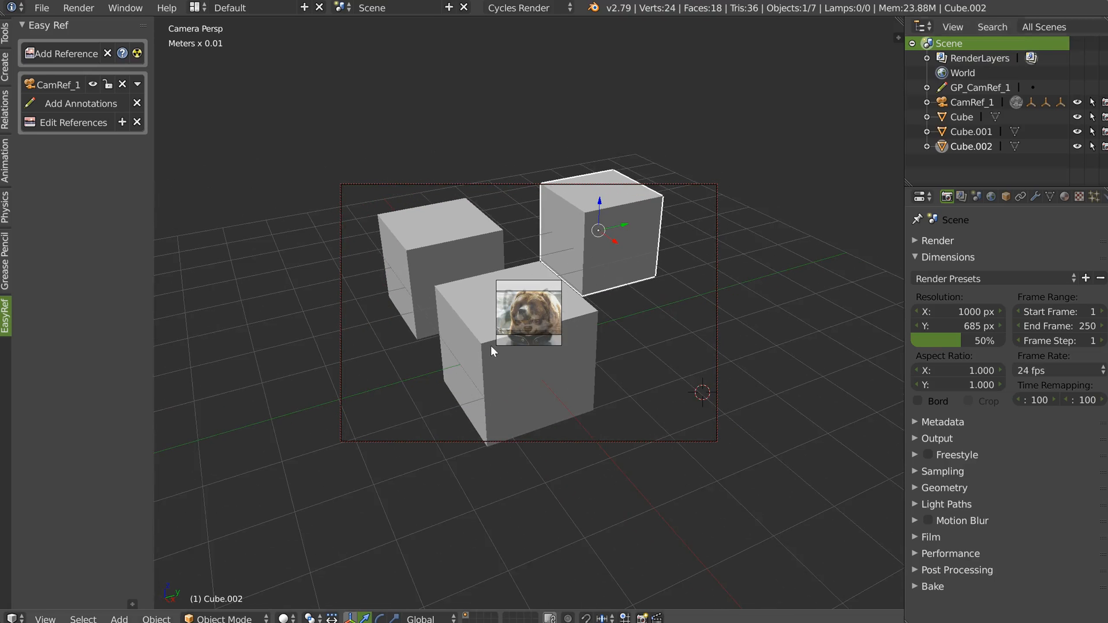
# - Temporarily disable Lock Camera to View so zooming enlarges the camera frame and reference images, and re-enable the lock
pyautogui.press('n')
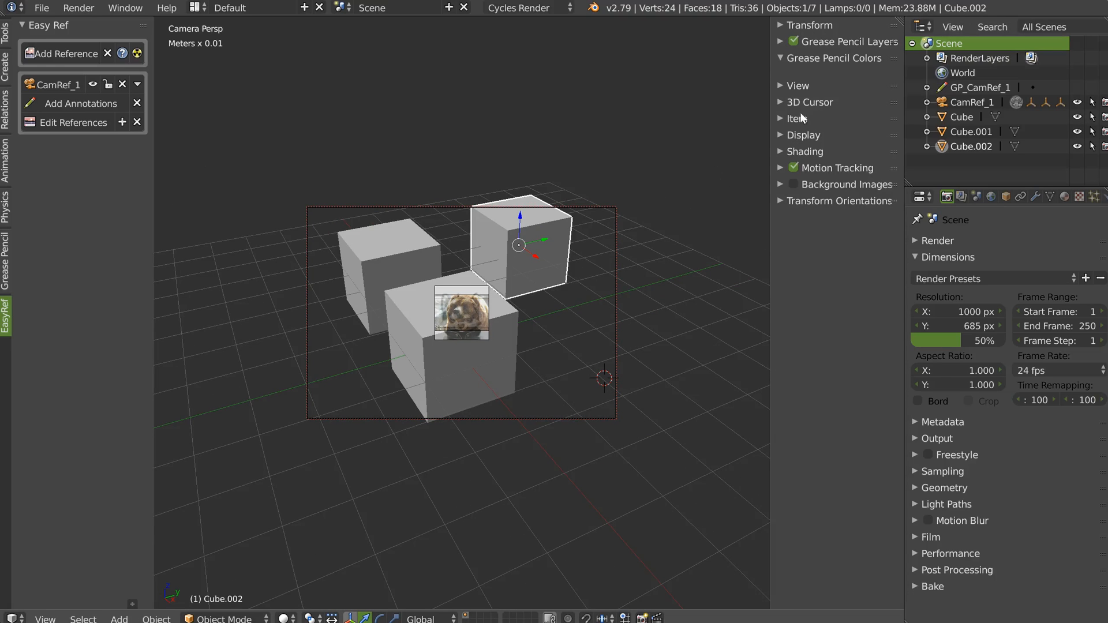
pyautogui.click(799, 86)
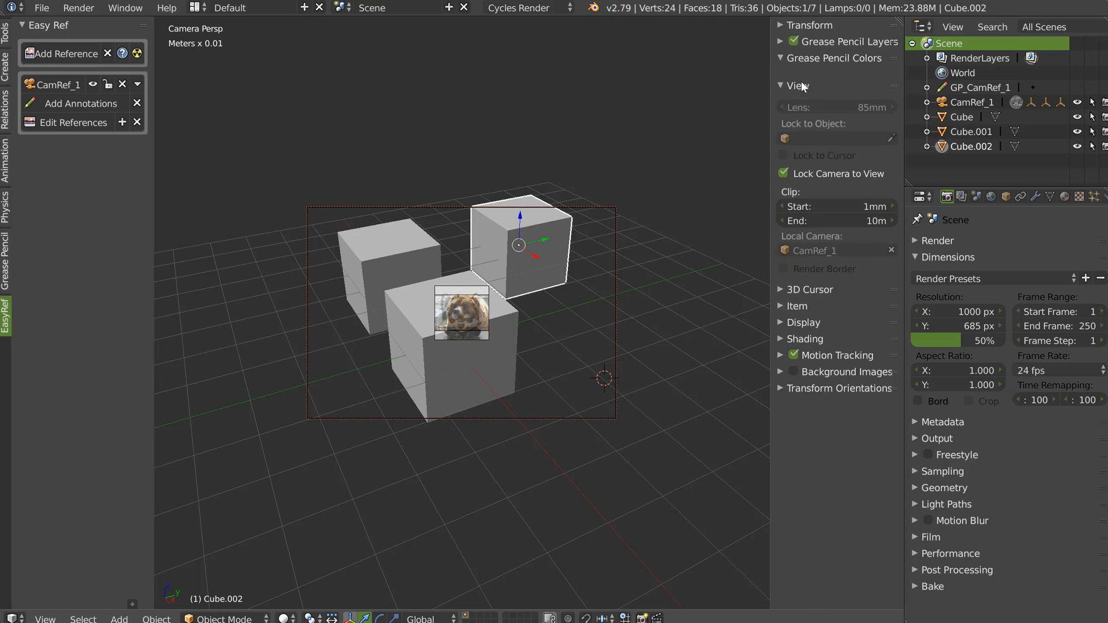
pyautogui.click(784, 173)
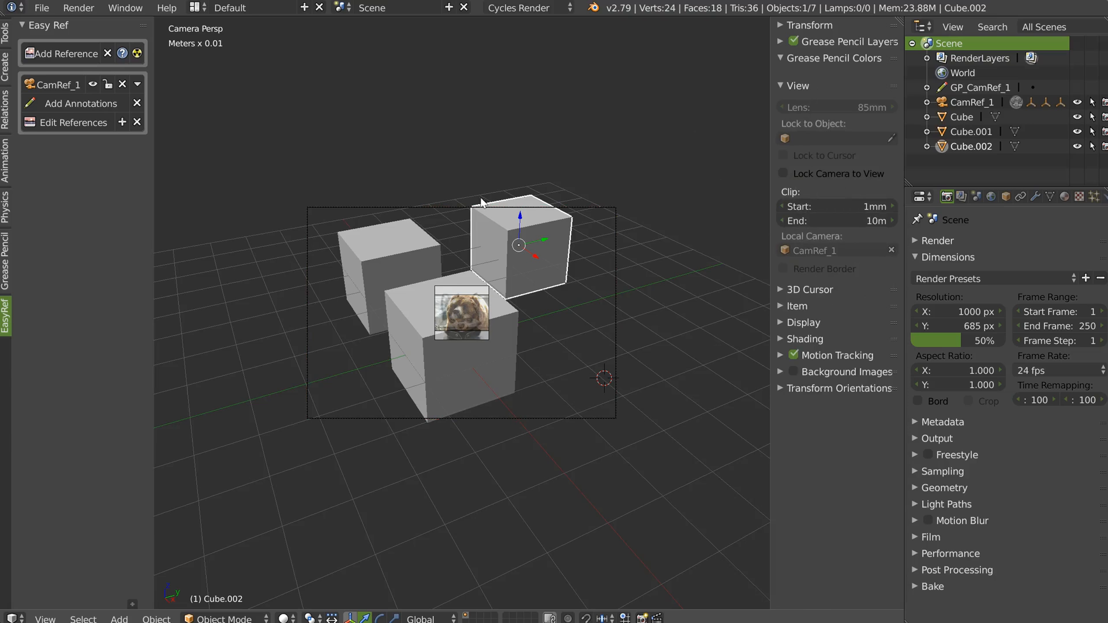
pyautogui.scroll(10, 518, 269)
pyautogui.scroll(-4, 524, 225)
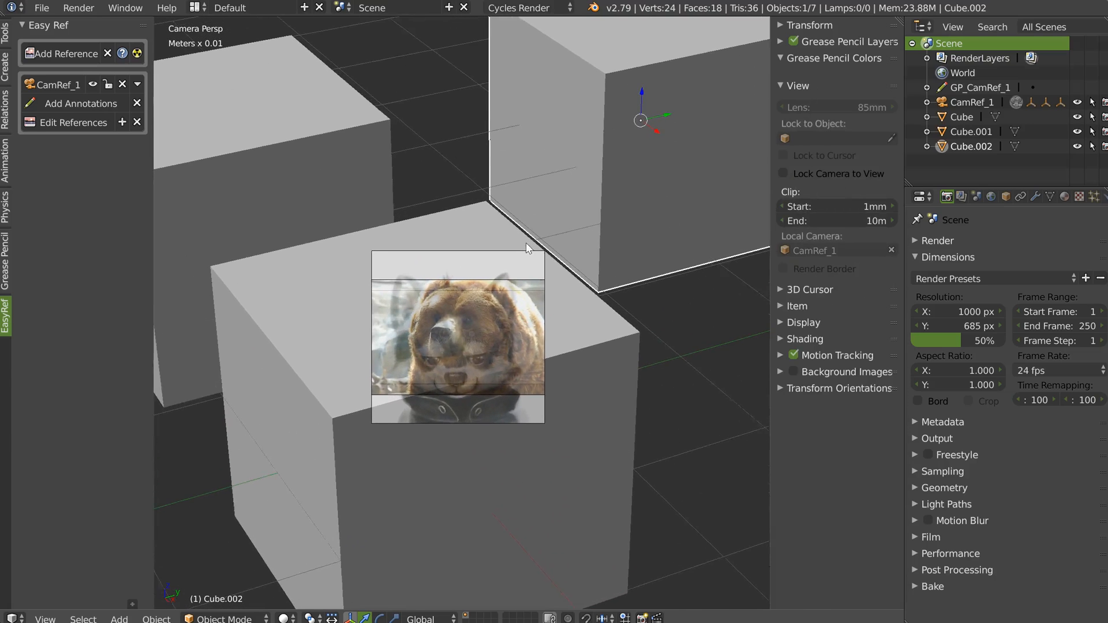
pyautogui.scroll(2, 525, 224)
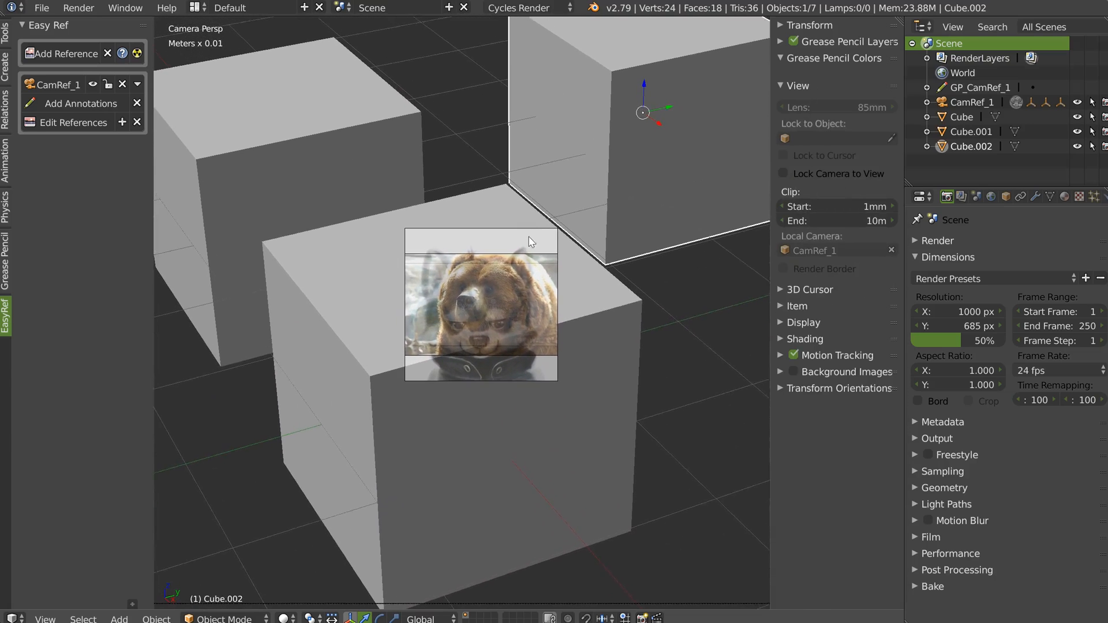
pyautogui.click(784, 174)
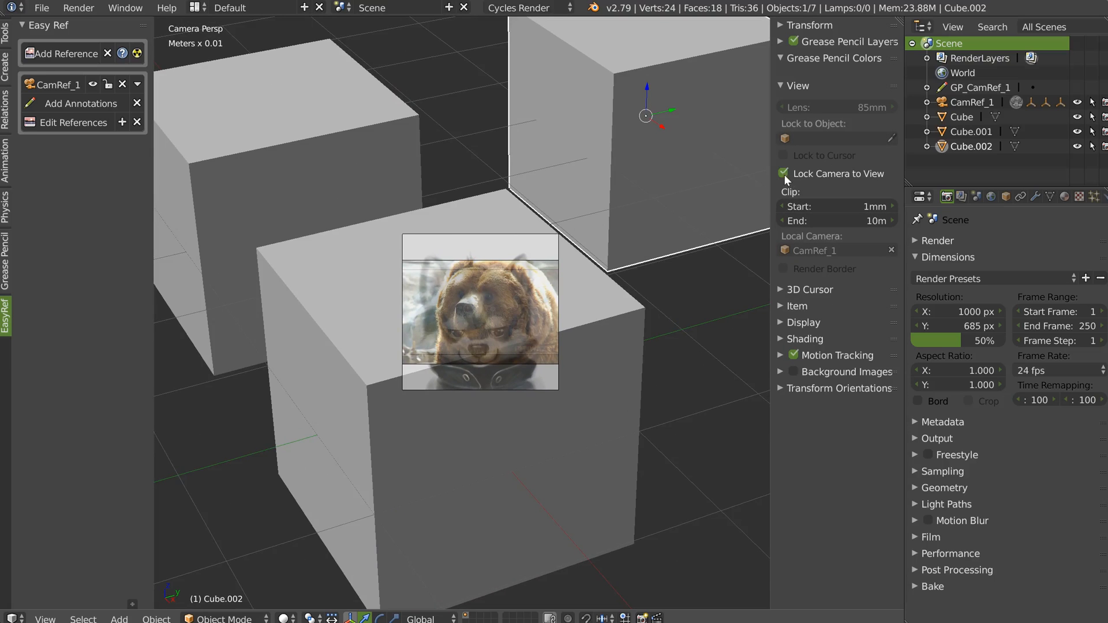
pyautogui.scroll(-8, 532, 279)
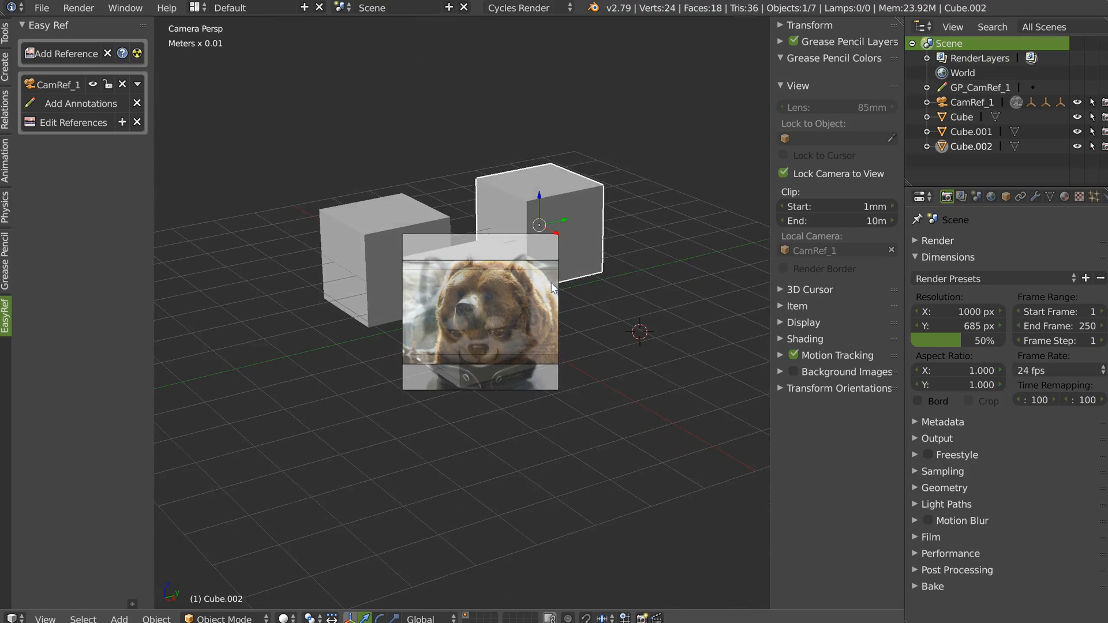
# - Hide the view properties and maximize the 3D view
pyautogui.press('n')
pyautogui.hotkey('ctrl', 'Up')
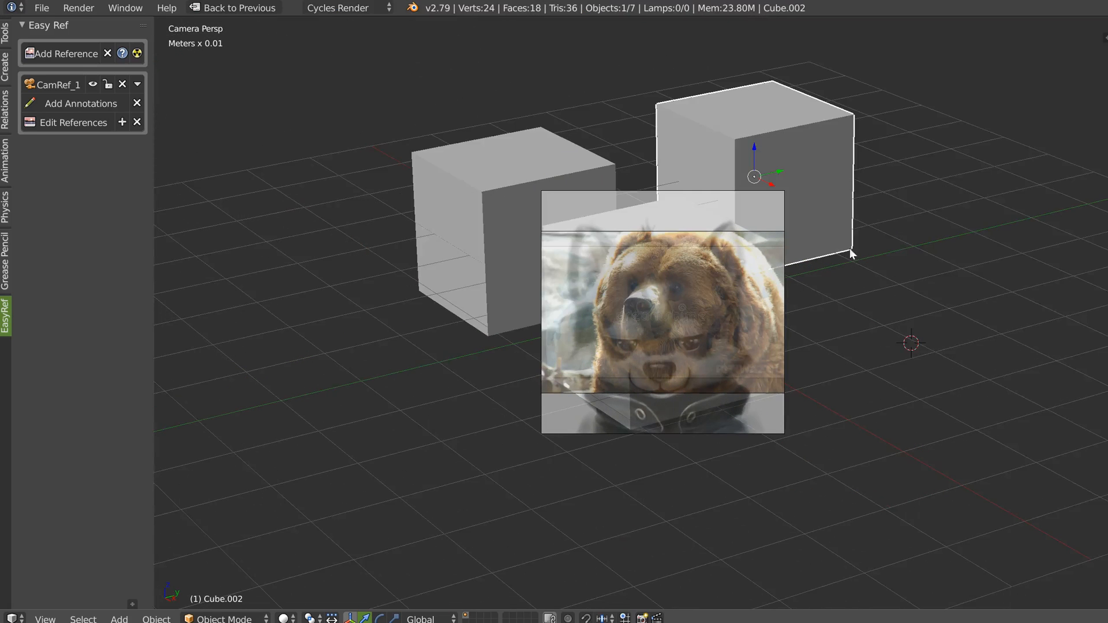
pyautogui.moveTo(732, 277); pyautogui.dragTo(770, 236, button='middle')
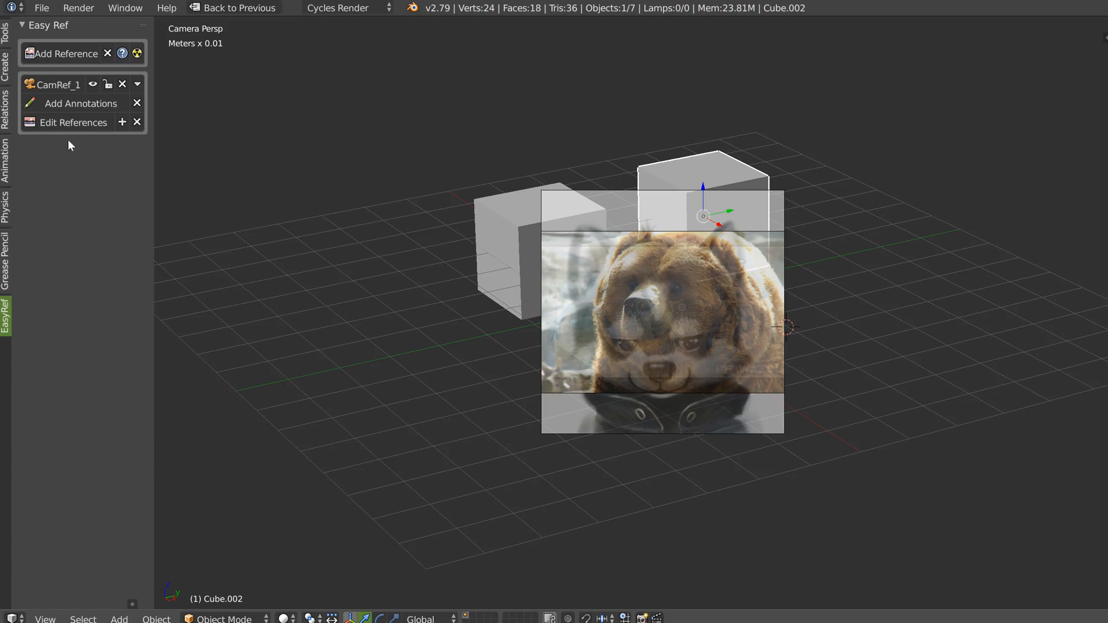
# - Edit the CamRef_1 references and stack the bear, Smurf and husky images in a column beside the cubes
pyautogui.click(67, 123)
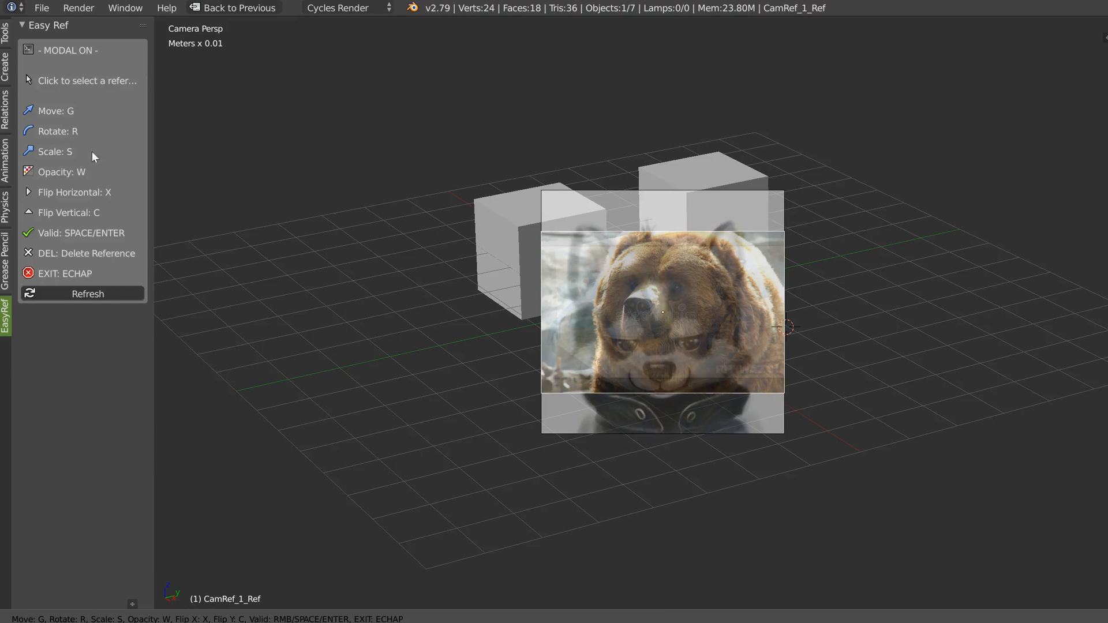
pyautogui.moveTo(601, 299); pyautogui.dragTo(909, 88)
pyautogui.moveTo(664, 304); pyautogui.dragTo(971, 276)
pyautogui.moveTo(692, 328); pyautogui.dragTo(1038, 494)
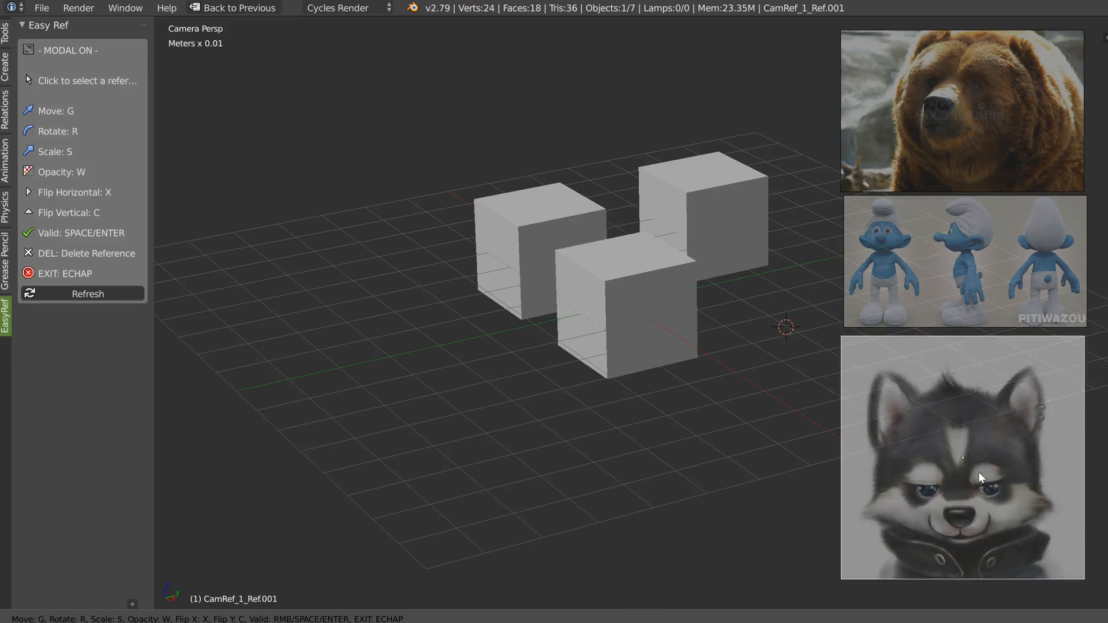
# - Flip the husky reference horizontally and back, and vertically and back
pyautogui.press('x')
pyautogui.press('x')
pyautogui.press('c')
pyautogui.press('c')
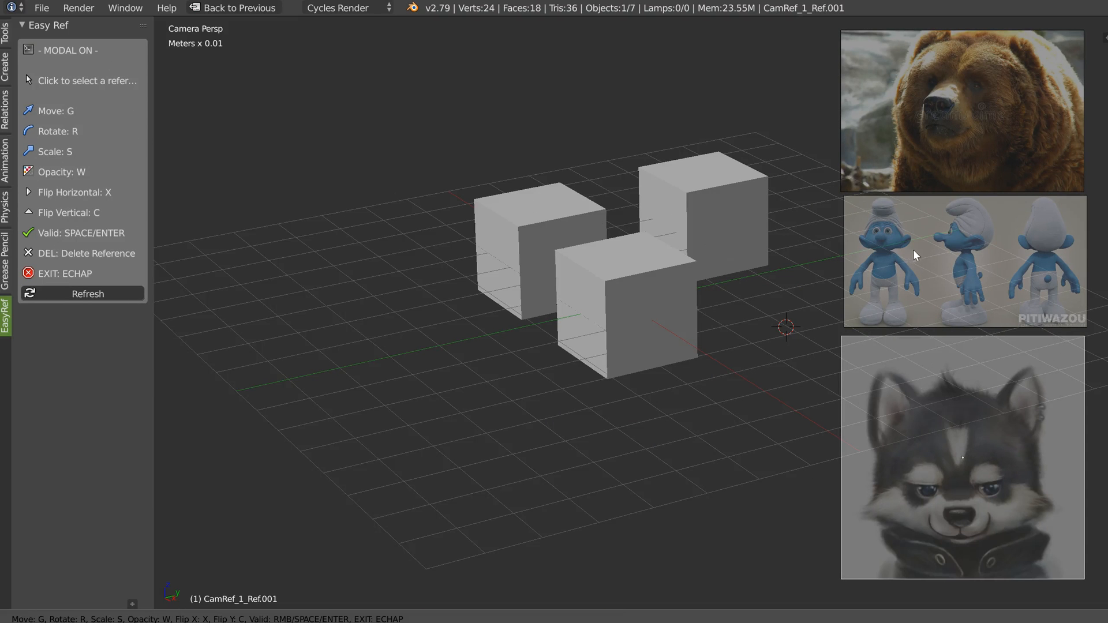
# - Rotate the husky reference slightly, nudge it below the Smurf image and exit reference editing
pyautogui.press('r')
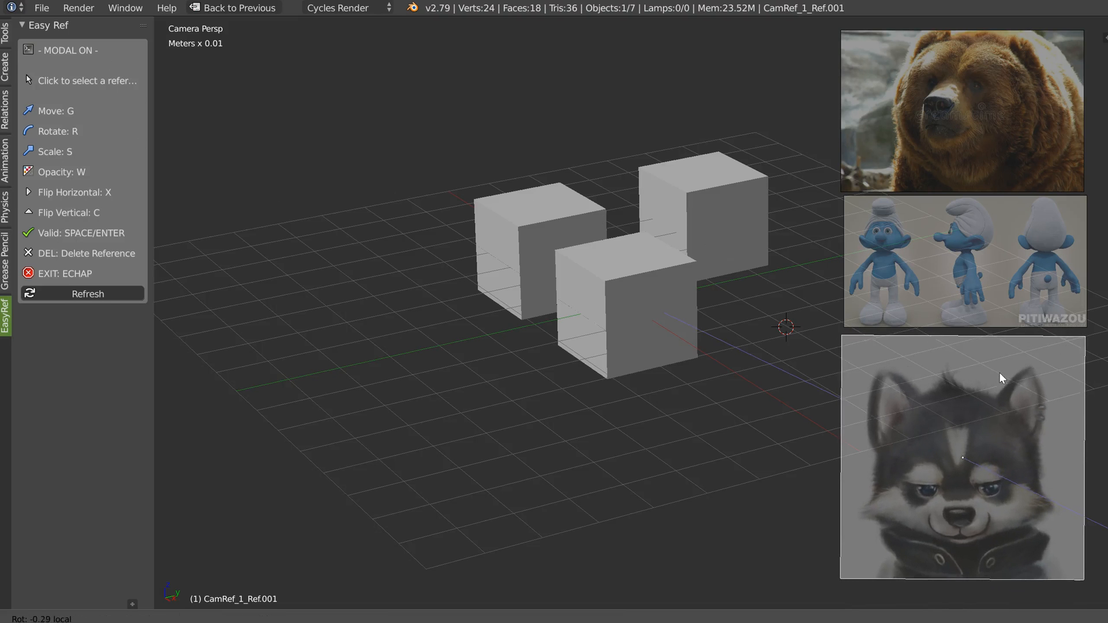
pyautogui.press('g')
pyautogui.click(955, 422)
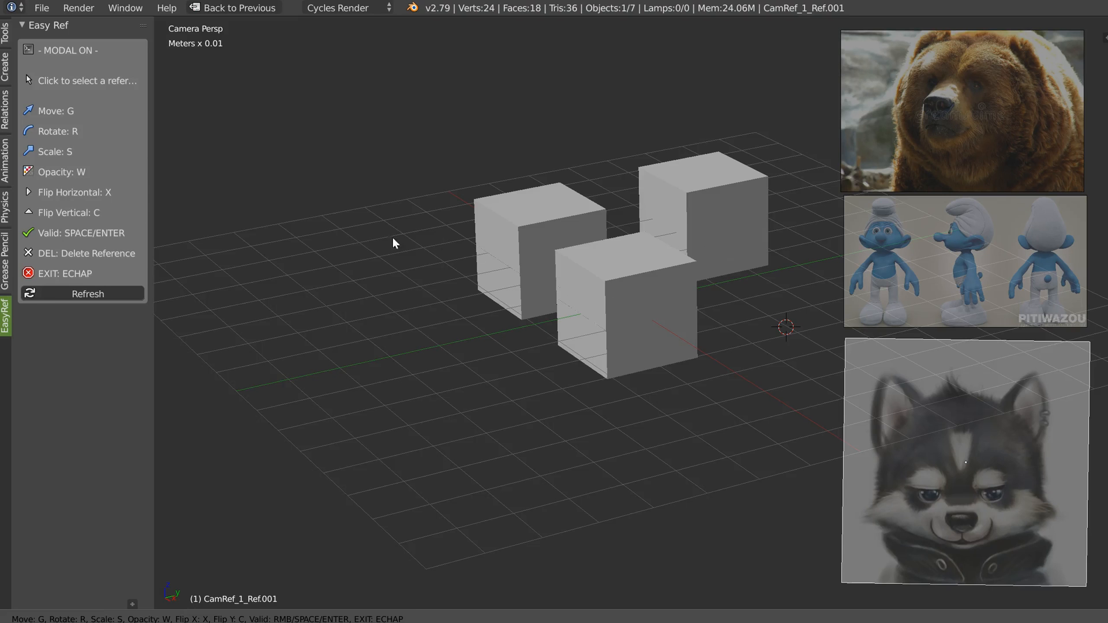
pyautogui.press('Escape')
pyautogui.moveTo(695, 247); pyautogui.dragTo(662, 229, button='middle')
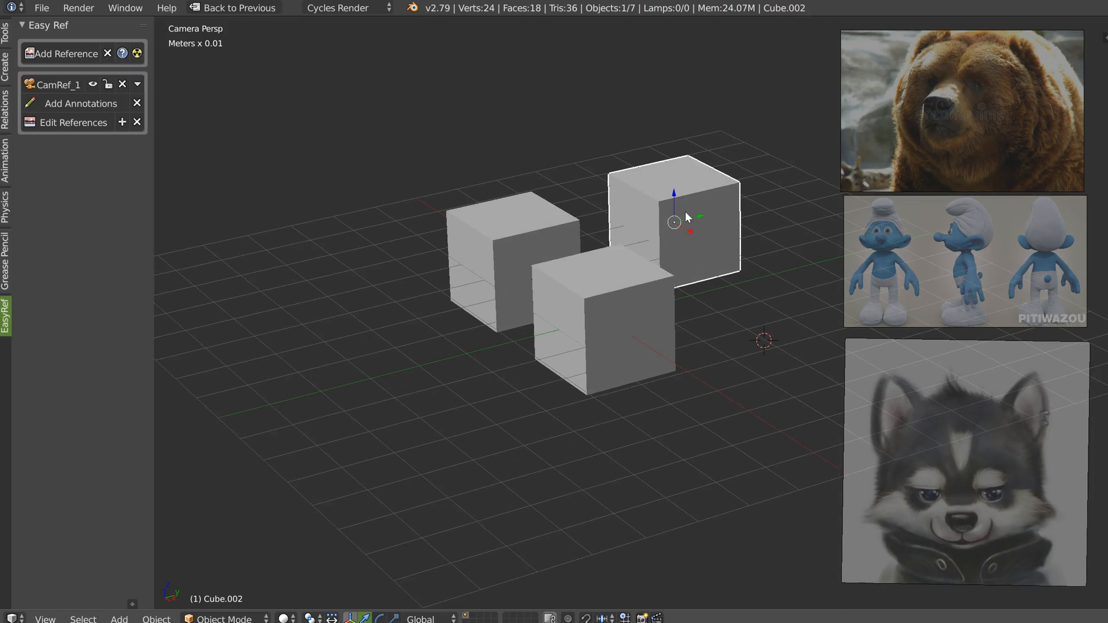
pyautogui.moveTo(639, 219); pyautogui.dragTo(618, 231, button='middle')
pyautogui.moveTo(382, 186); pyautogui.dragTo(427, 209, button='middle')
pyautogui.keyDown('shift'); pyautogui.moveTo(428, 209); pyautogui.dragTo(442, 186, button='middle'); pyautogui.keyUp('shift')
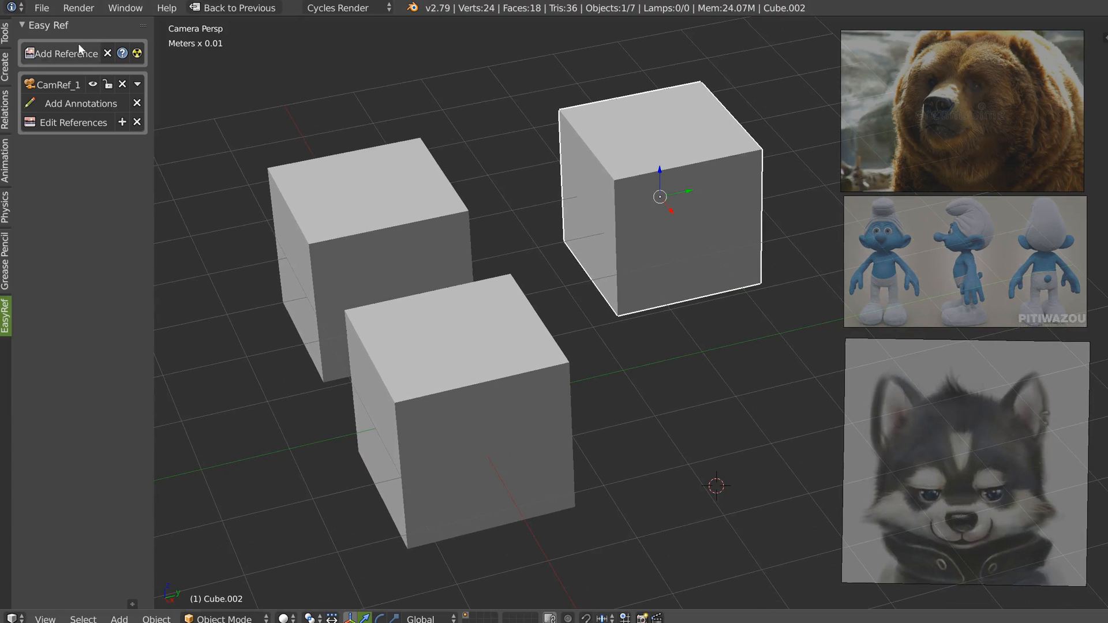
pyautogui.scroll(-5, 406, 164)
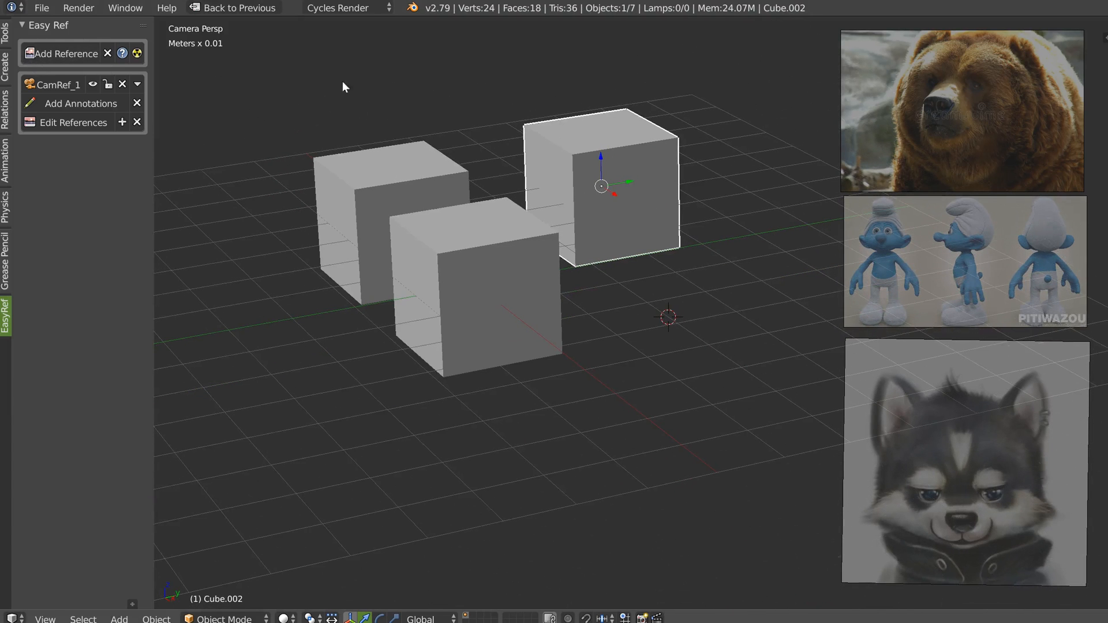
# - Add a second camera reference set from the florizarre folder using 10033.png, the web-mmorpg-combat PNG and Ivysaur_002.png
pyautogui.click(53, 51)
pyautogui.click(220, 112)
pyautogui.click(217, 97)
pyautogui.click(216, 100)
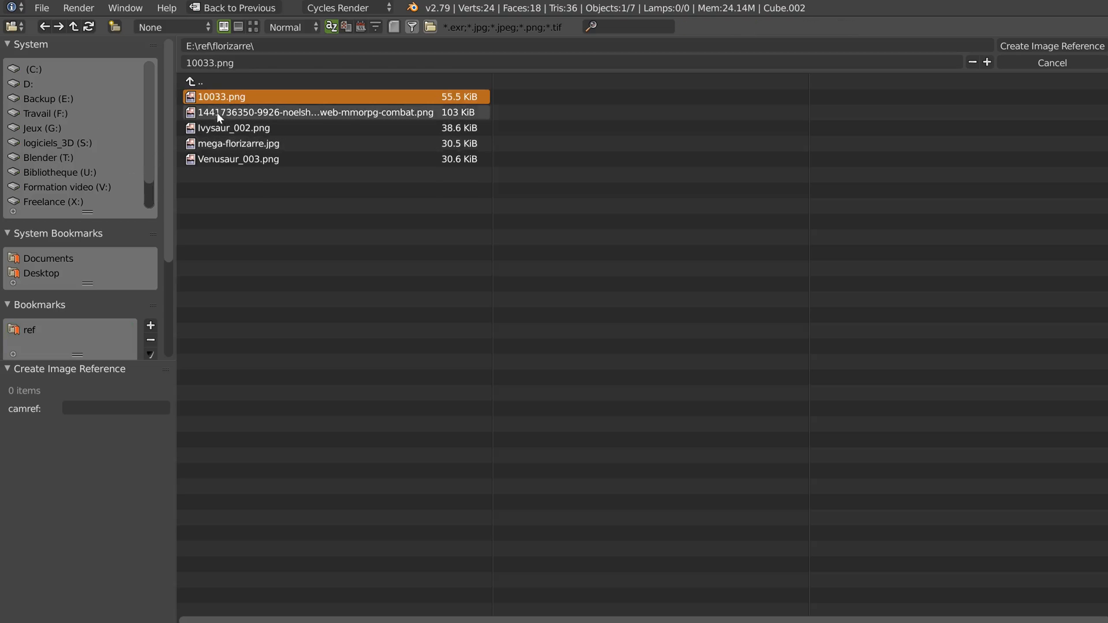
pyautogui.keyDown('shift'); pyautogui.click(217, 113); pyautogui.keyUp('shift')
pyautogui.keyDown('shift'); pyautogui.click(230, 127); pyautogui.keyUp('shift')
pyautogui.click(1020, 46)
pyautogui.moveTo(588, 275); pyautogui.dragTo(672, 288, button='middle')
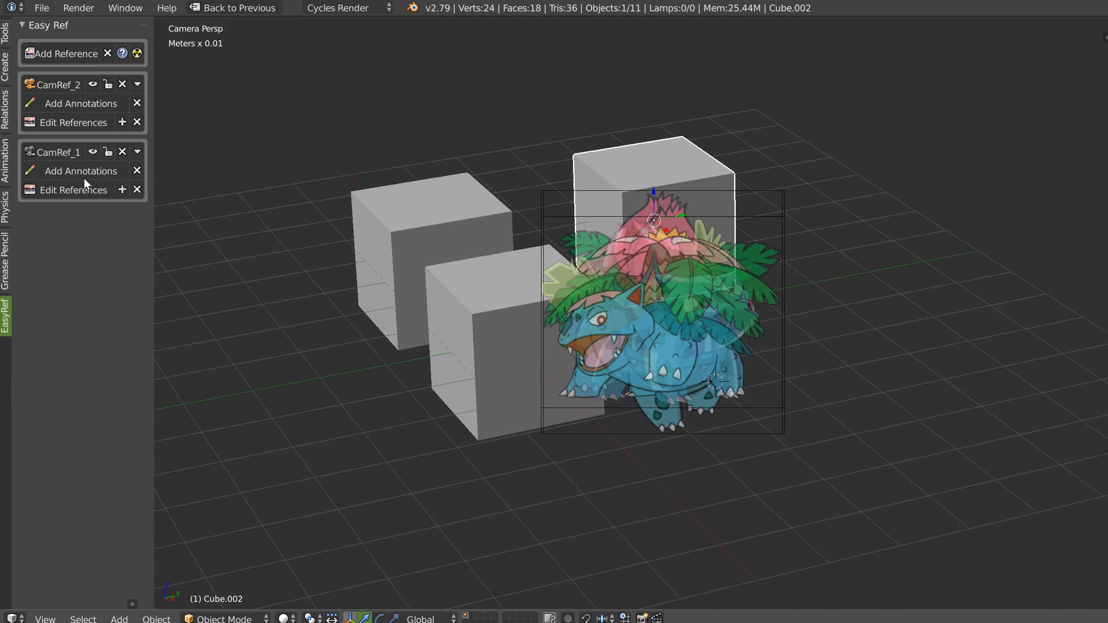
# - Edit the CamRef_2 references, moving the Venusaur image to the upper-left corner of the camera view and scaling it to about half
pyautogui.click(77, 122)
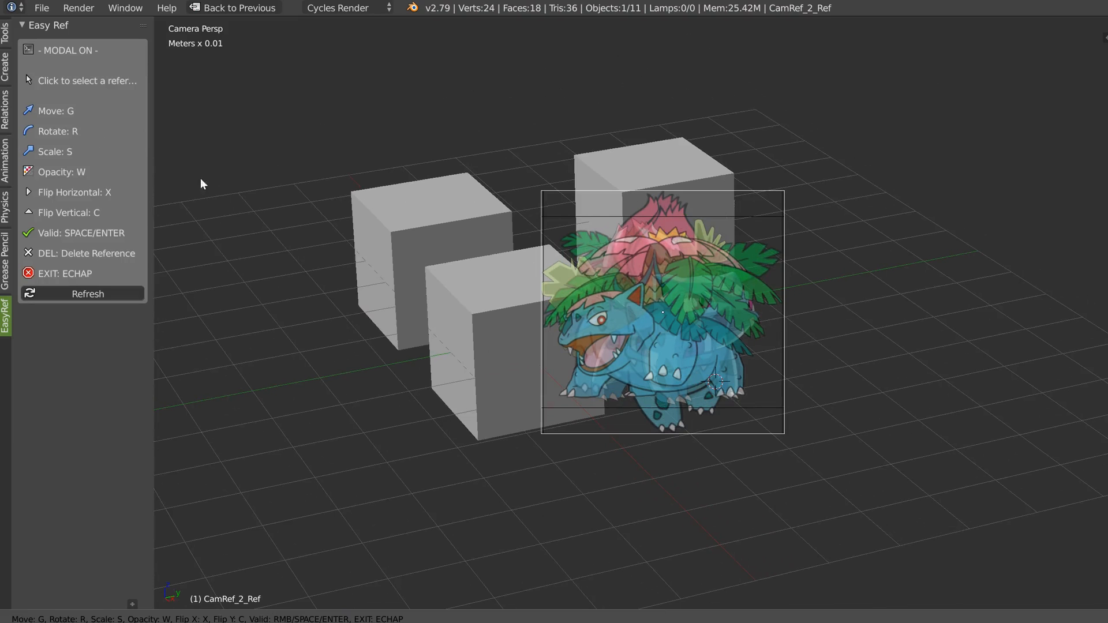
pyautogui.press('g')
pyautogui.click(237, 126)
pyautogui.press('s')
pyautogui.click(394, 159)
pyautogui.press('g')
pyautogui.click(336, 129)
# - Move the front-facing Ivysaur image to the lower-left area of the camera view and scale it down slightly
pyautogui.click(661, 318)
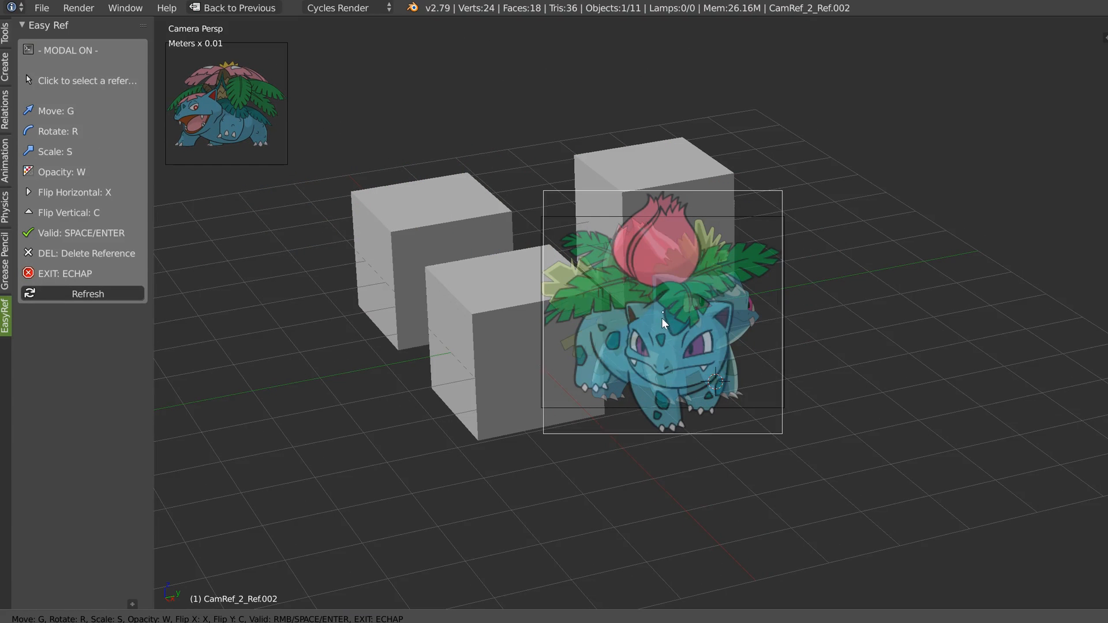
pyautogui.press('g')
pyautogui.click(268, 443)
pyautogui.press('s')
pyautogui.click(504, 386)
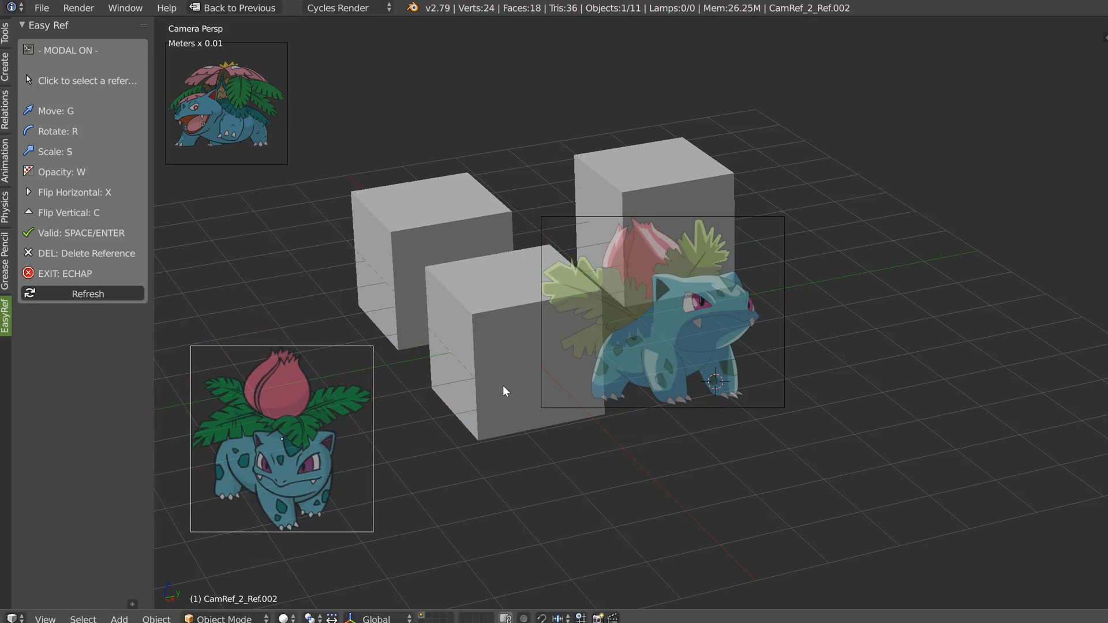
# - Move the remaining side-facing Ivysaur image below the cubes, scale it down and validate the reference edits
pyautogui.click(754, 330)
pyautogui.press('g')
pyautogui.click(773, 524)
pyautogui.press('s')
pyautogui.click(730, 491)
pyautogui.press('space')
pyautogui.rightClick(619, 238)
pyautogui.moveTo(530, 283); pyautogui.dragTo(545, 248, button='middle')
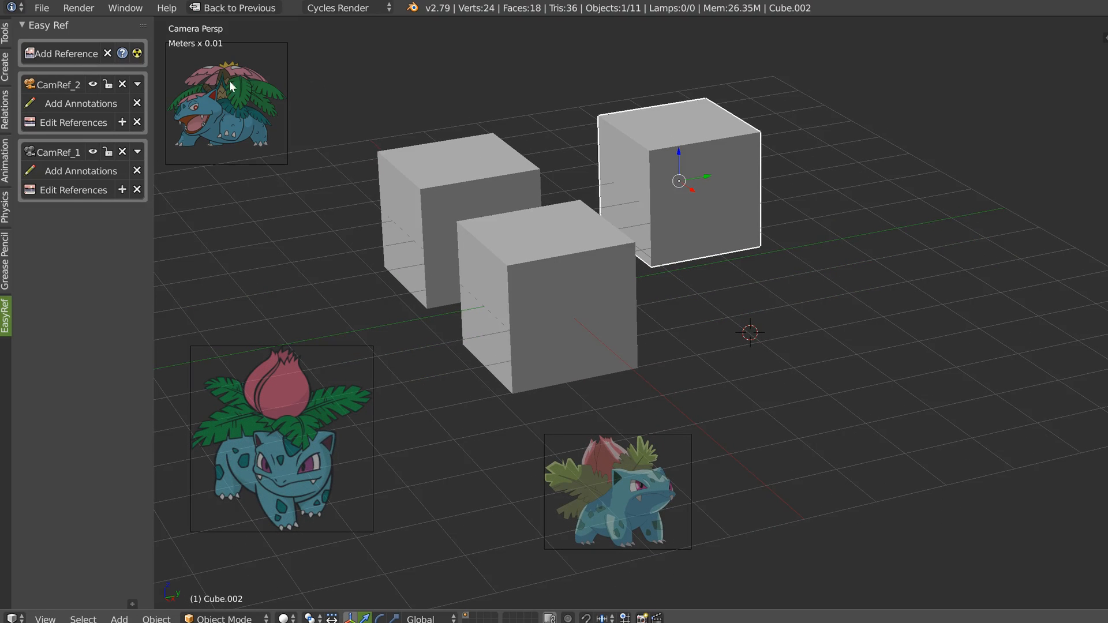
# - Lock CamRef_2 and start annotating it with a text object placed beside the Venusaur image
pyautogui.click(108, 84)
pyautogui.click(73, 102)
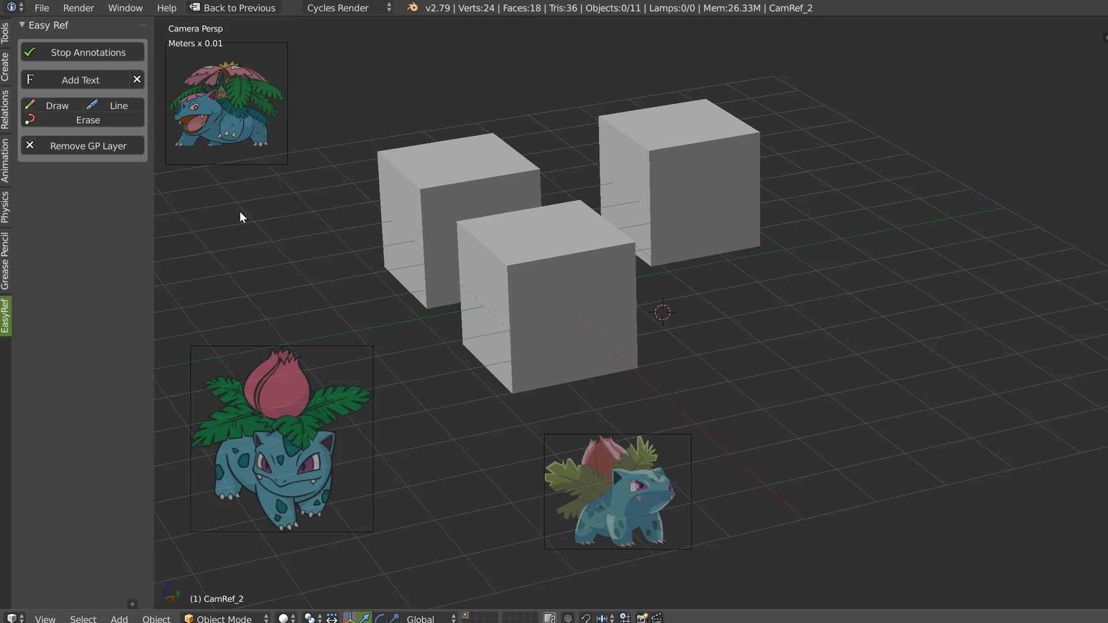
pyautogui.click(80, 79)
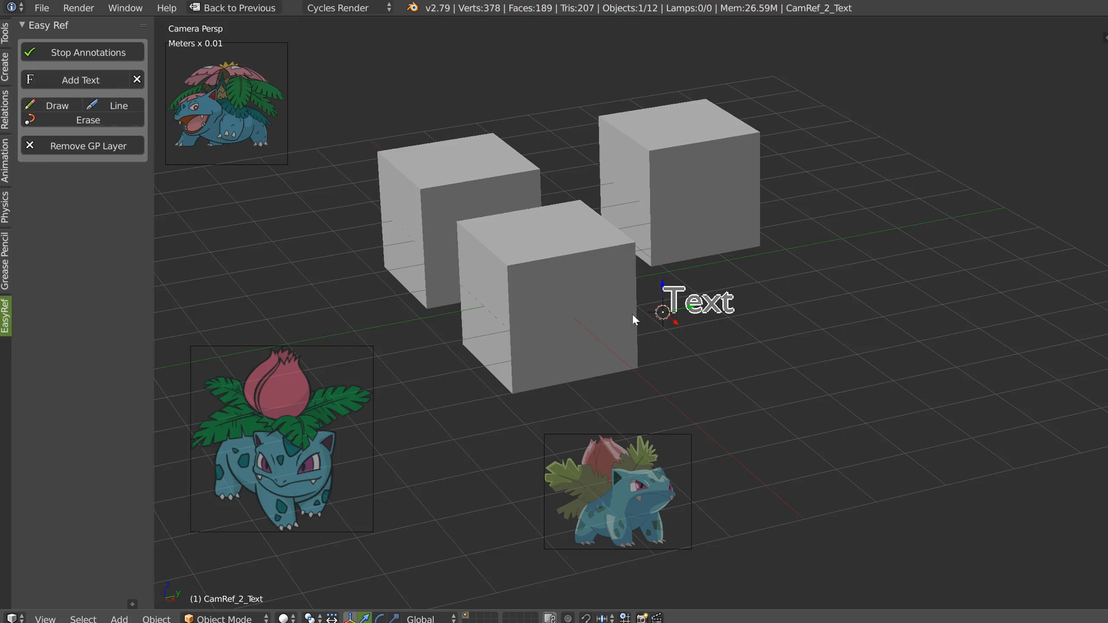
pyautogui.click(334, 101)
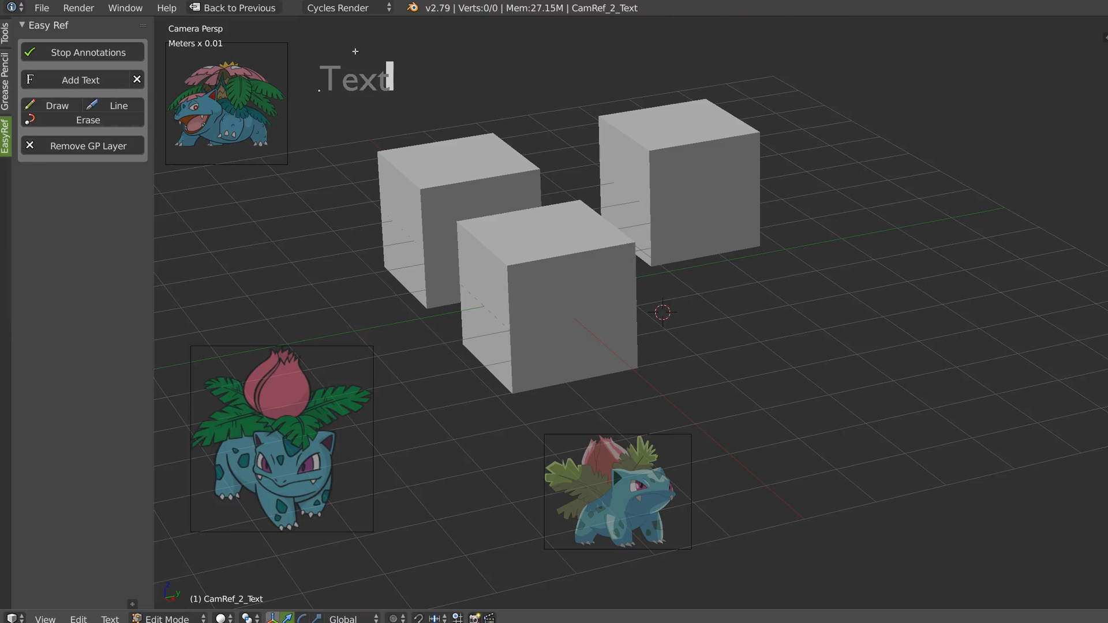
# - Replace the annotation's default text with "Toto"
pyautogui.press('BackSpace')
pyautogui.press('BackSpace')
pyautogui.press('BackSpace')
pyautogui.press('BackSpace')
pyautogui.write('Toto')
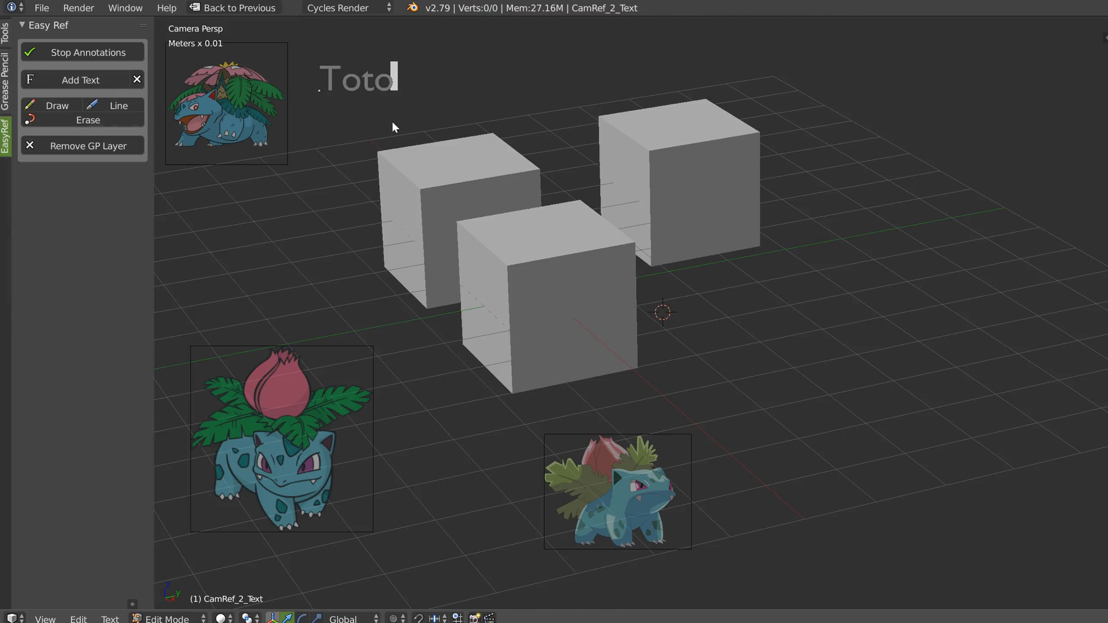
pyautogui.press('Tab')
# - Enlarge the "Toto" text slightly and position it just beside the top of the Venusaur image
pyautogui.press('g')
pyautogui.click(336, 106)
pyautogui.press('s')
pyautogui.click(395, 98)
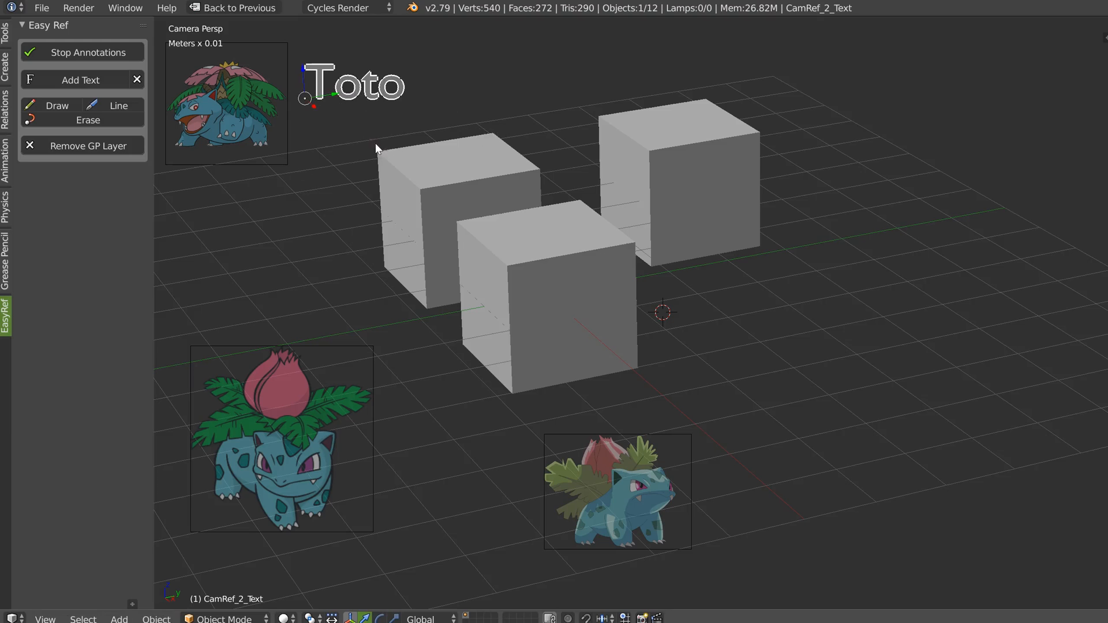
pyautogui.press('g')
pyautogui.click(353, 87)
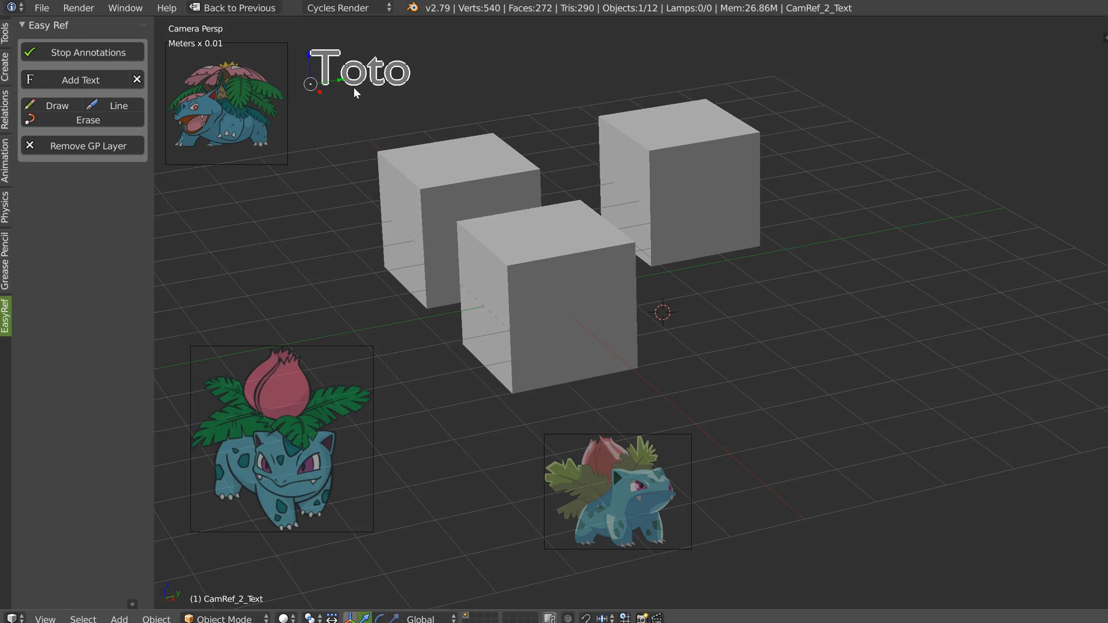
# - Duplicate the "Toto" text twice, placing one copy beside each of the two Ivysaur images
pyautogui.hotkey('shift', 'd')
pyautogui.click(421, 512)
pyautogui.hotkey('shift', 'd')
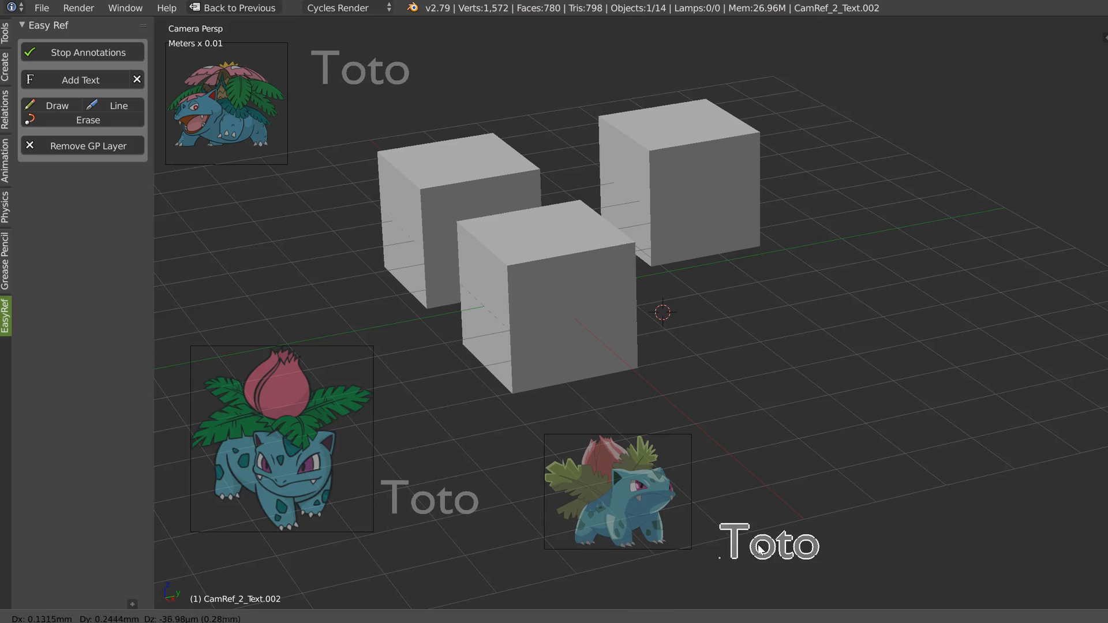
pyautogui.click(747, 533)
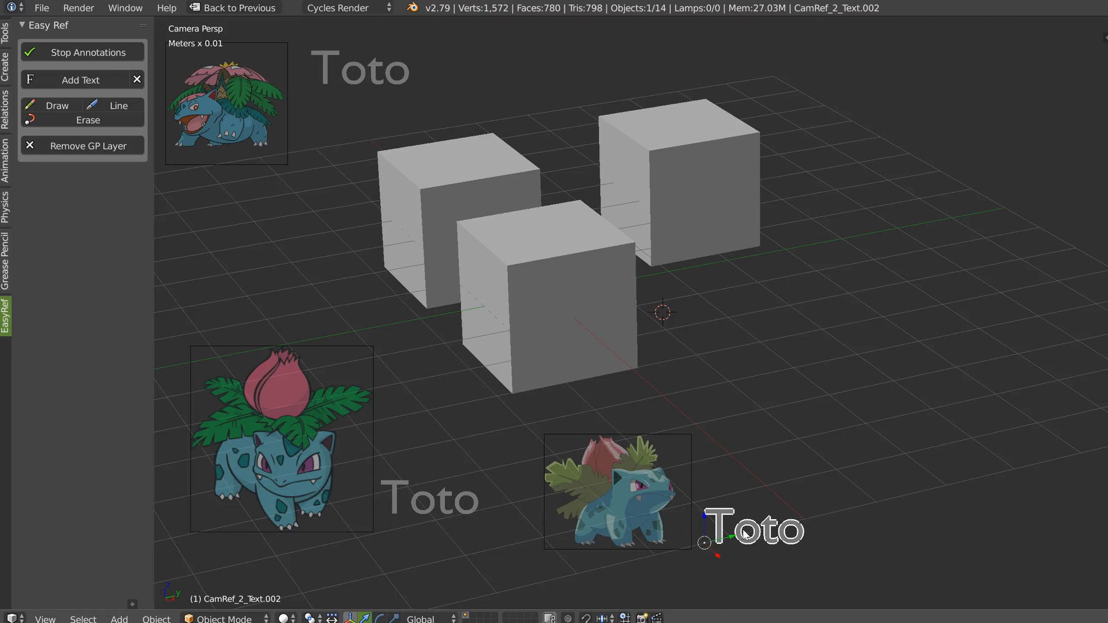
# - Draw a straight annotation line from beside the Venusaur image toward the nearest cube
pyautogui.click(111, 107)
pyautogui.moveTo(301, 118); pyautogui.dragTo(364, 155)
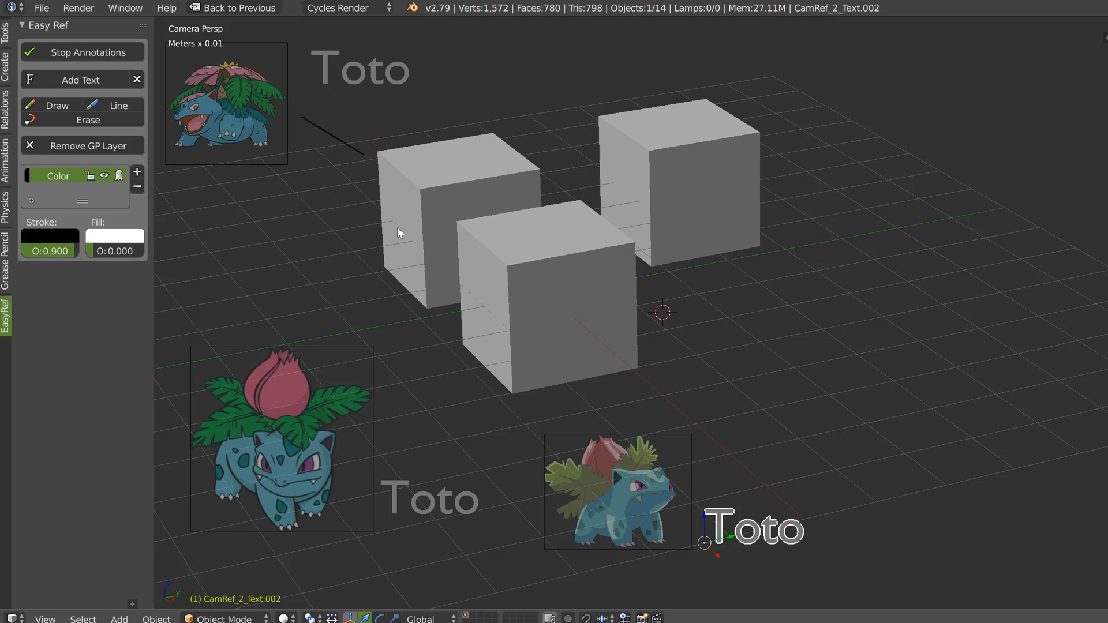
# - Draw two straight annotation lines, linking the lower Ivysaur images to the front cube and the rear cube
pyautogui.click(110, 106)
pyautogui.moveTo(340, 327)
pyautogui.mouseDown()
pyautogui.moveTo(382, 301)
pyautogui.moveTo(462, 334)
pyautogui.mouseUp()
pyautogui.click(116, 105)
pyautogui.moveTo(661, 424); pyautogui.dragTo(719, 257)
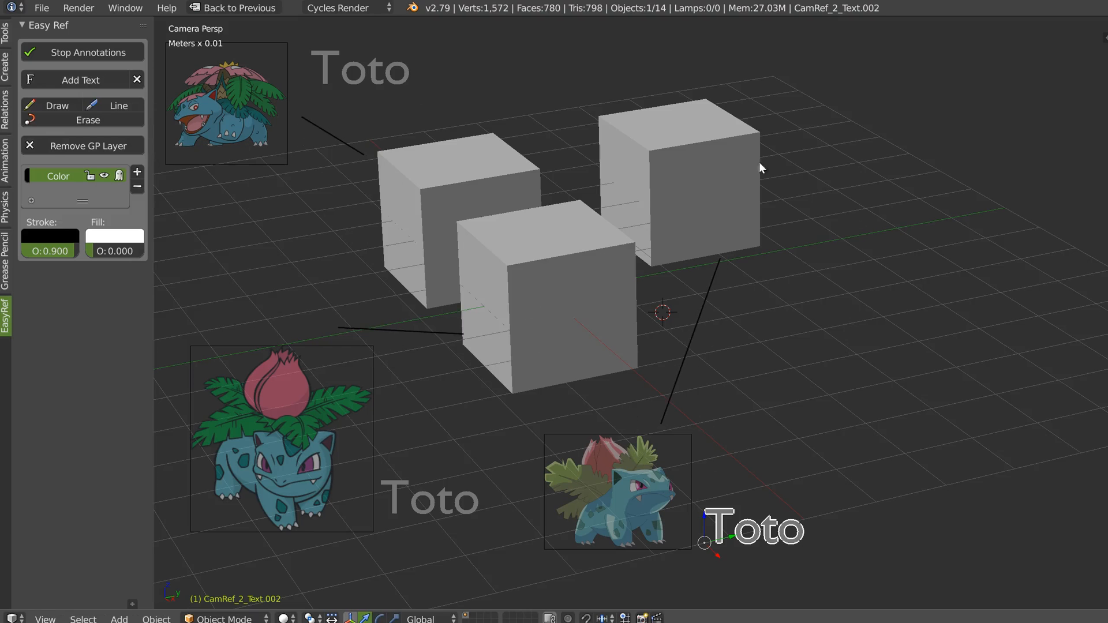
# - Add a second annotation color and set its stroke to red
pyautogui.click(73, 103)
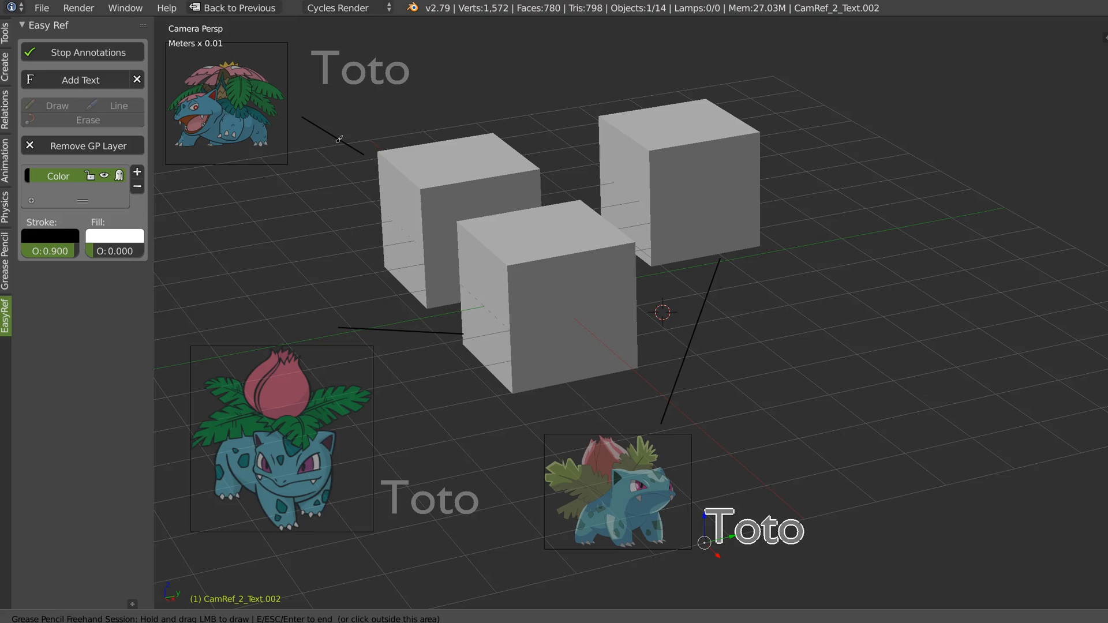
pyautogui.click(73, 110)
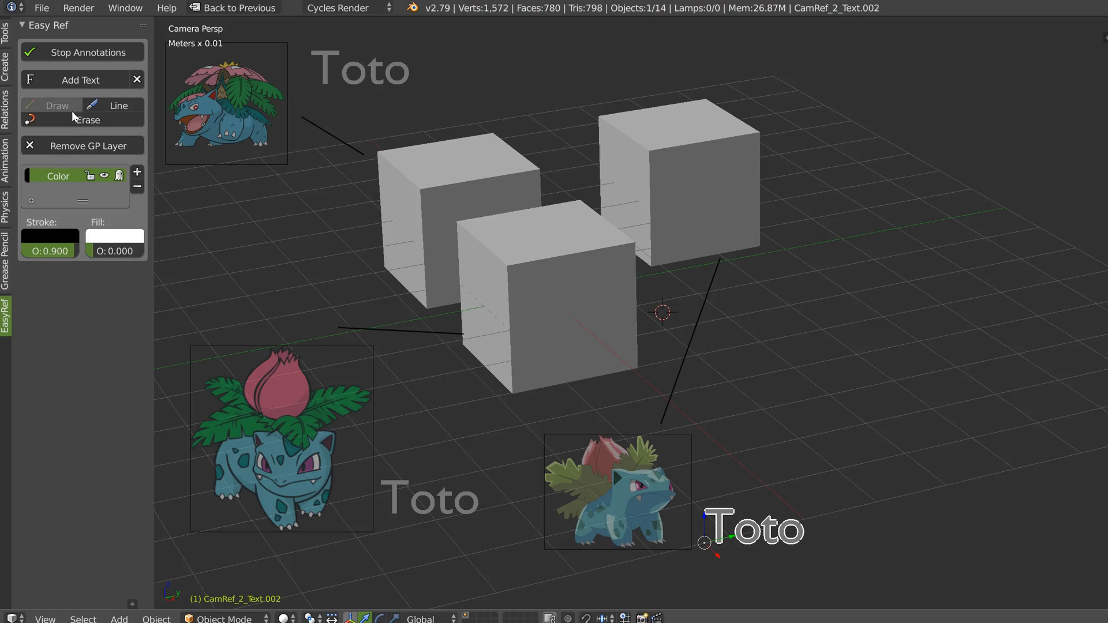
pyautogui.click(138, 172)
pyautogui.click(43, 264)
pyautogui.moveTo(148, 148); pyautogui.dragTo(148, 88)
pyautogui.moveTo(84, 128); pyautogui.dragTo(86, 225)
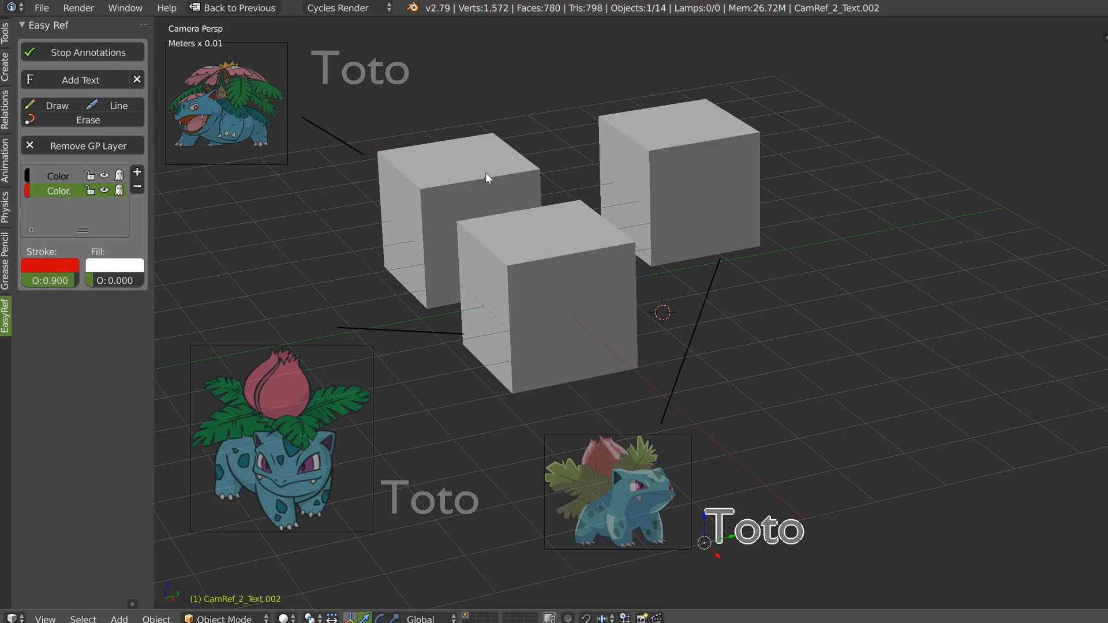
# - Circle areas of the three cubes and the Venusaur image with freehand red strokes, and finish annotating
pyautogui.moveTo(769, 132)
pyautogui.mouseDown()
pyautogui.moveTo(737, 153)
pyautogui.moveTo(740, 108)
pyautogui.mouseUp()
pyautogui.moveTo(713, 152)
pyautogui.mouseDown()
pyautogui.moveTo(665, 133)
pyautogui.moveTo(703, 146)
pyautogui.mouseUp()
pyautogui.moveTo(579, 254)
pyautogui.mouseDown()
pyautogui.moveTo(528, 288)
pyautogui.moveTo(543, 319)
pyautogui.mouseUp()
pyautogui.moveTo(468, 179)
pyautogui.mouseDown()
pyautogui.moveTo(453, 218)
pyautogui.moveTo(463, 173)
pyautogui.mouseUp()
pyautogui.moveTo(225, 86); pyautogui.dragTo(218, 128)
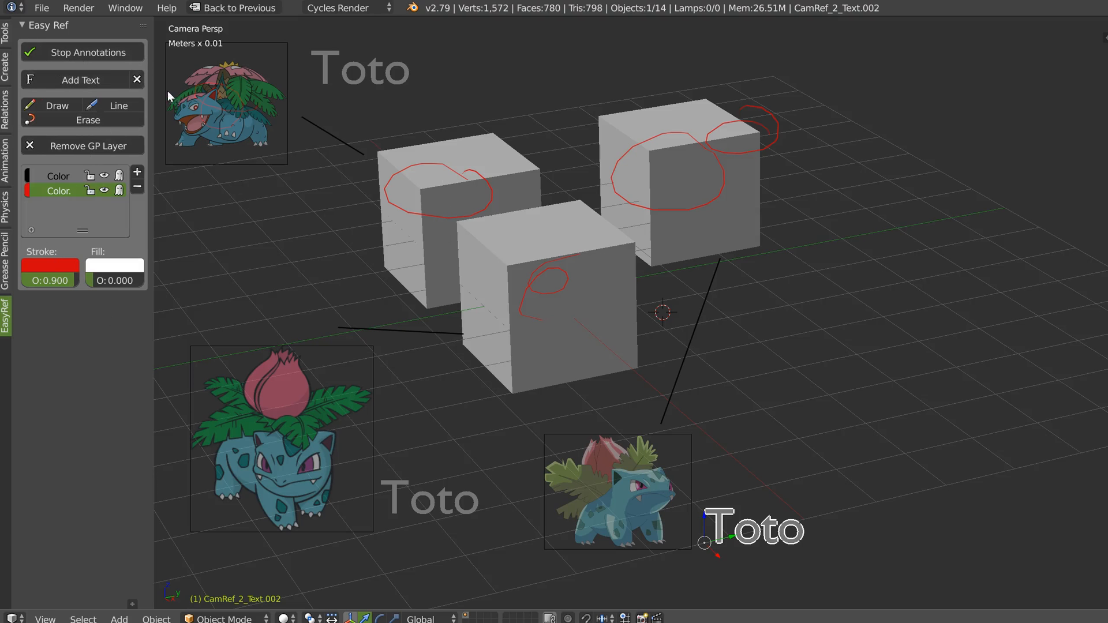
pyautogui.click(74, 53)
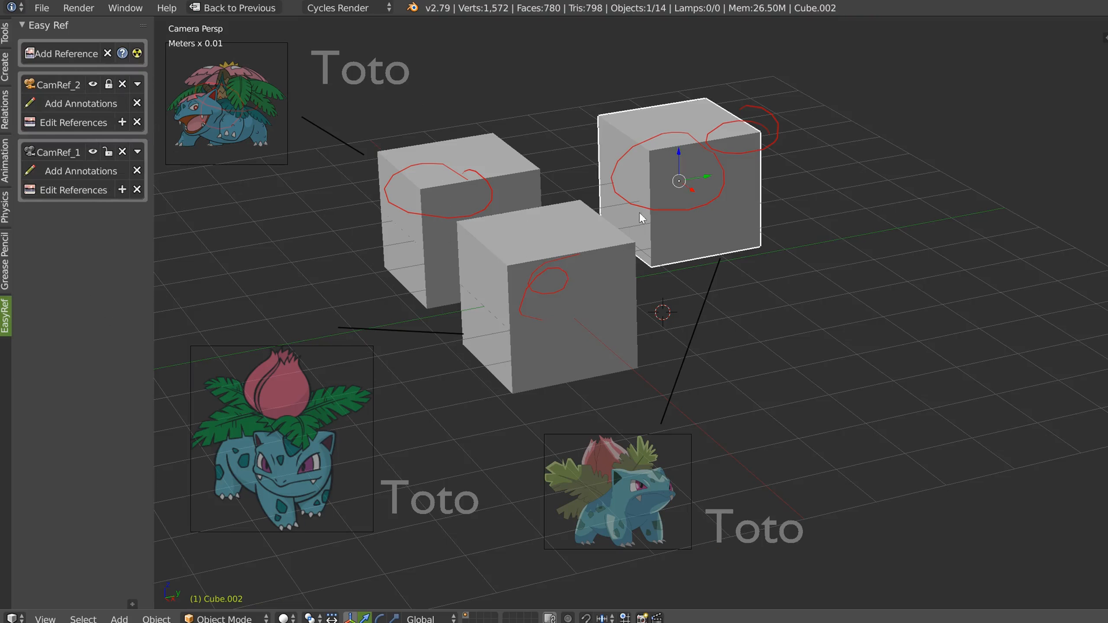
# - Unlock the CamRef_2 camera, and reframe the three cubes through the CamRef_1 camera
pyautogui.click(108, 84)
pyautogui.moveTo(516, 270)
pyautogui.mouseDown(button='middle')
pyautogui.moveTo(487, 257)
pyautogui.moveTo(497, 219)
pyautogui.moveTo(478, 285)
pyautogui.moveTo(514, 277)
pyautogui.moveTo(494, 306)
pyautogui.moveTo(509, 281)
pyautogui.mouseUp(button='middle')
pyautogui.click(51, 151)
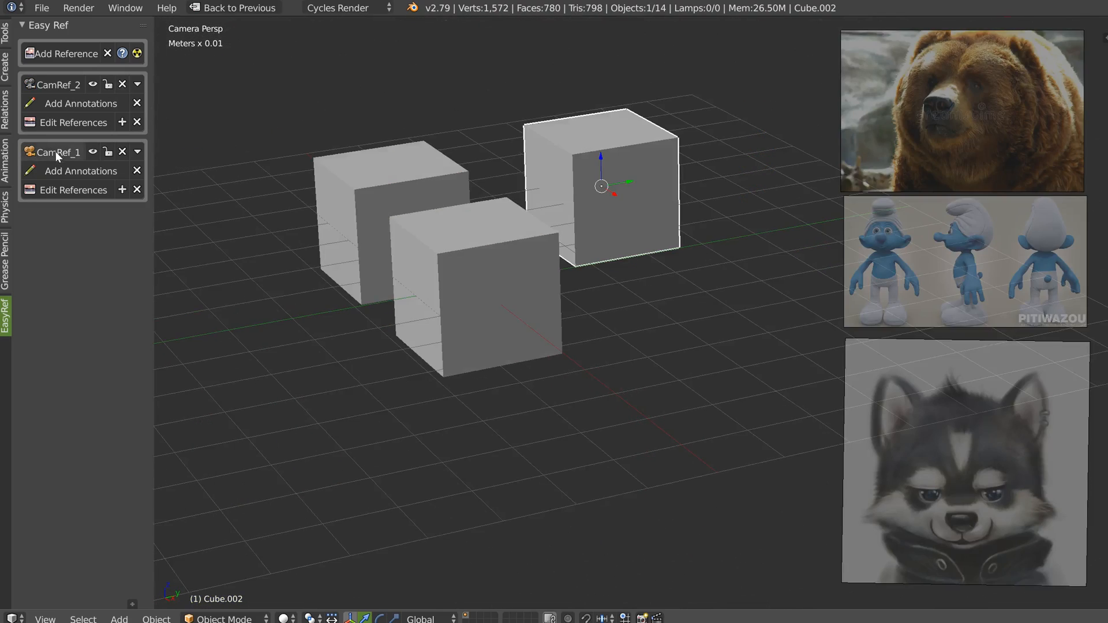
pyautogui.keyDown('shift'); pyautogui.moveTo(563, 228); pyautogui.dragTo(533, 187, button='middle'); pyautogui.keyUp('shift')
pyautogui.scroll(-3, 606, 256)
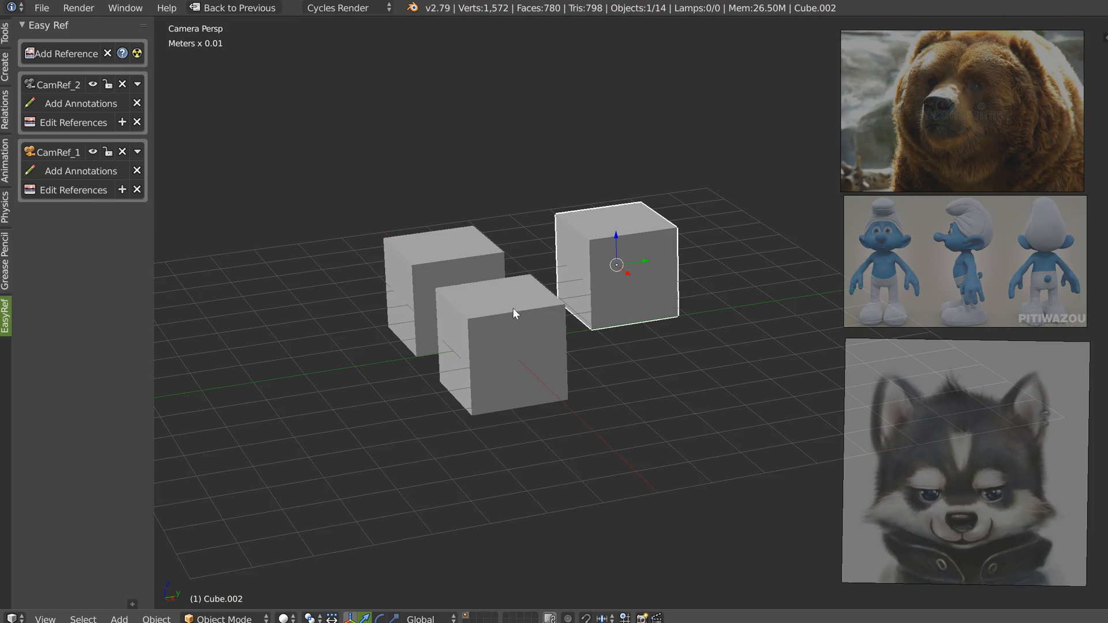
pyautogui.moveTo(528, 262); pyautogui.dragTo(525, 273, button='middle')
pyautogui.scroll(2, 555, 263)
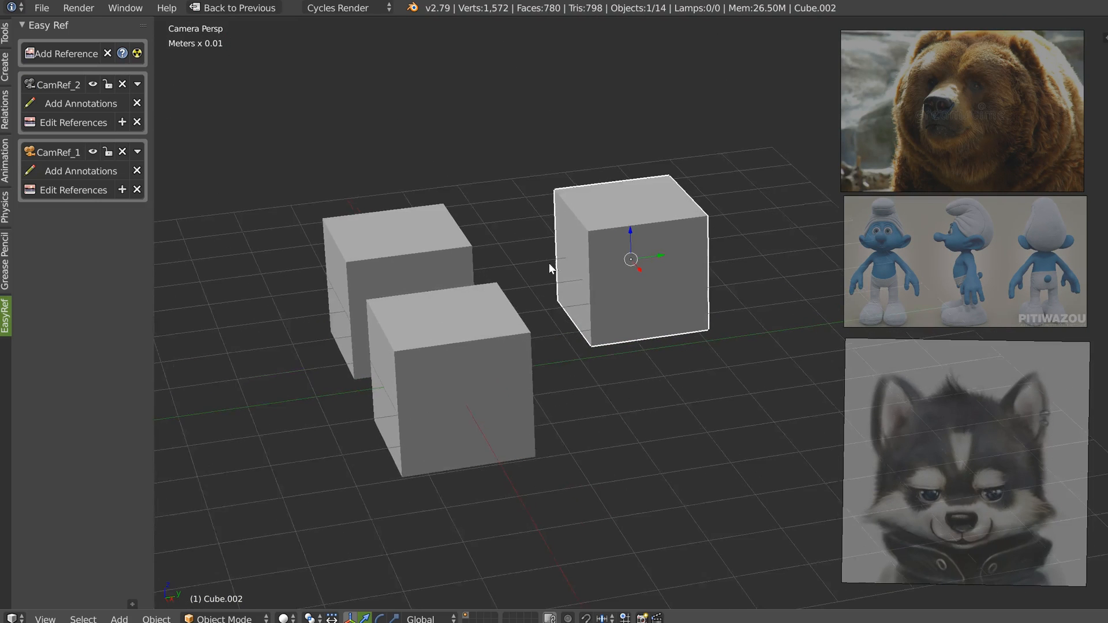
# - Return to the CamRef_2 camera, adjust its view of the cubes slightly and lock it
pyautogui.click(58, 84)
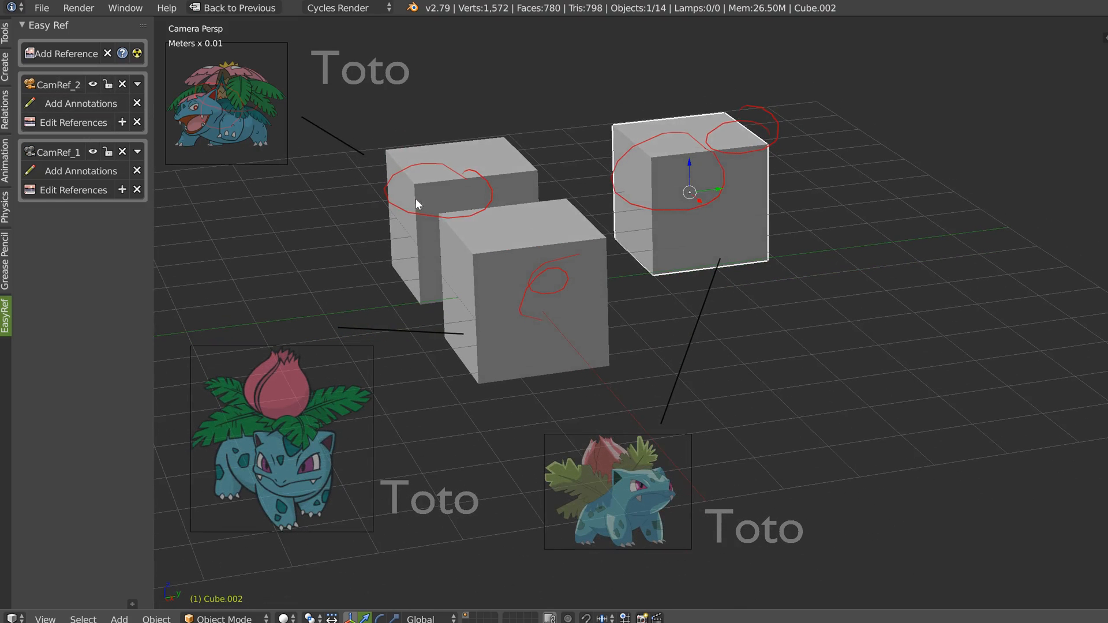
pyautogui.click(108, 84)
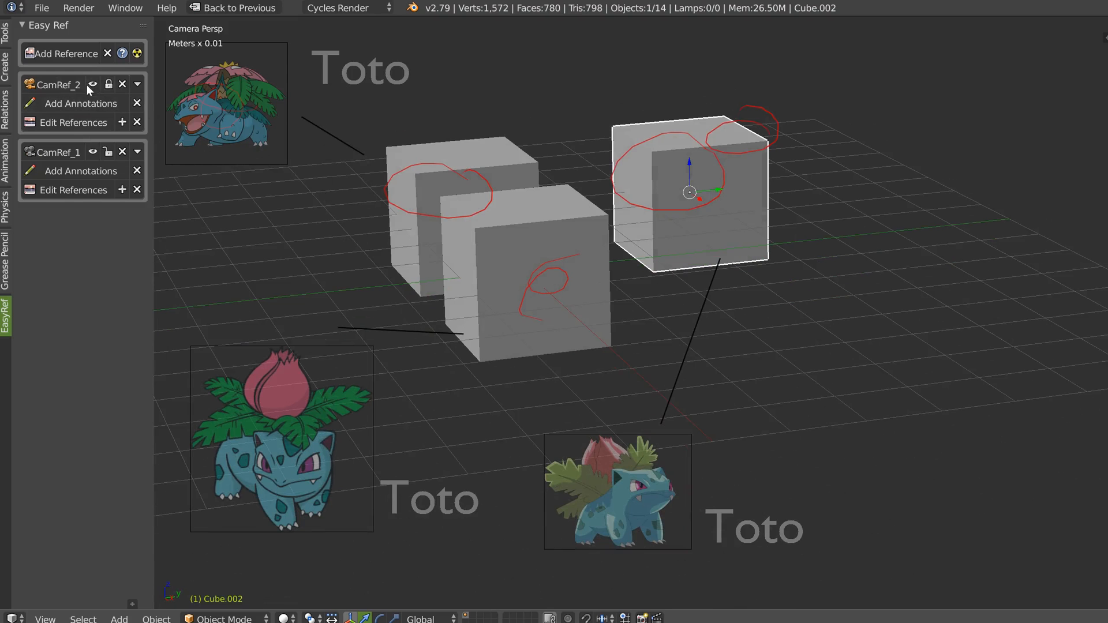
# - Toggle the visibility of the CamRef_2 references and annotations while switching between CamRef_1 and CamRef_2
pyautogui.click(92, 85)
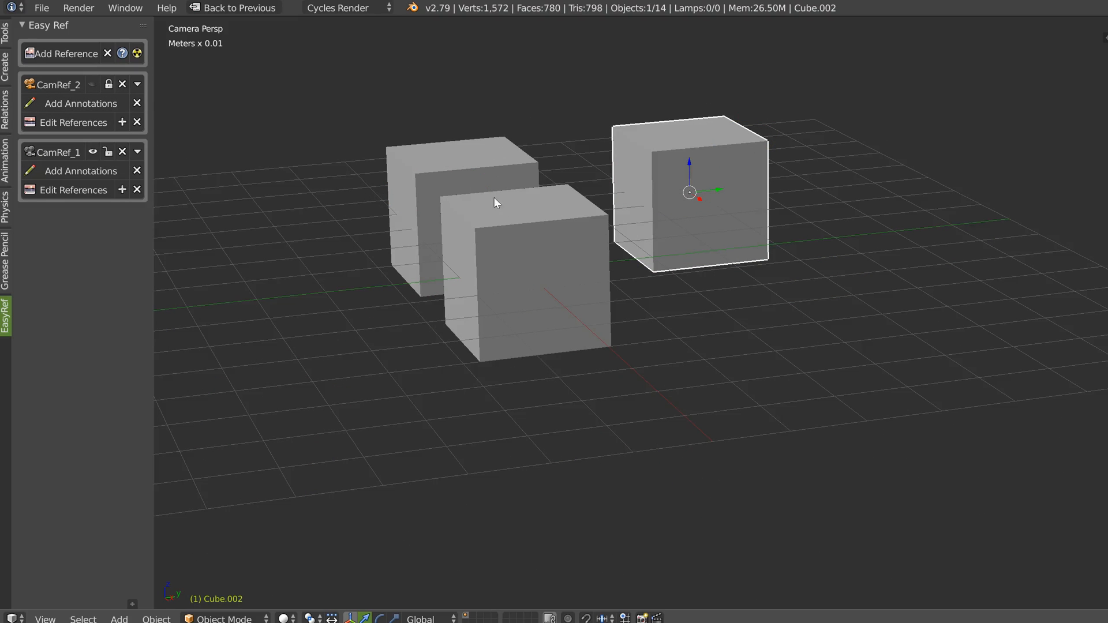
pyautogui.click(92, 84)
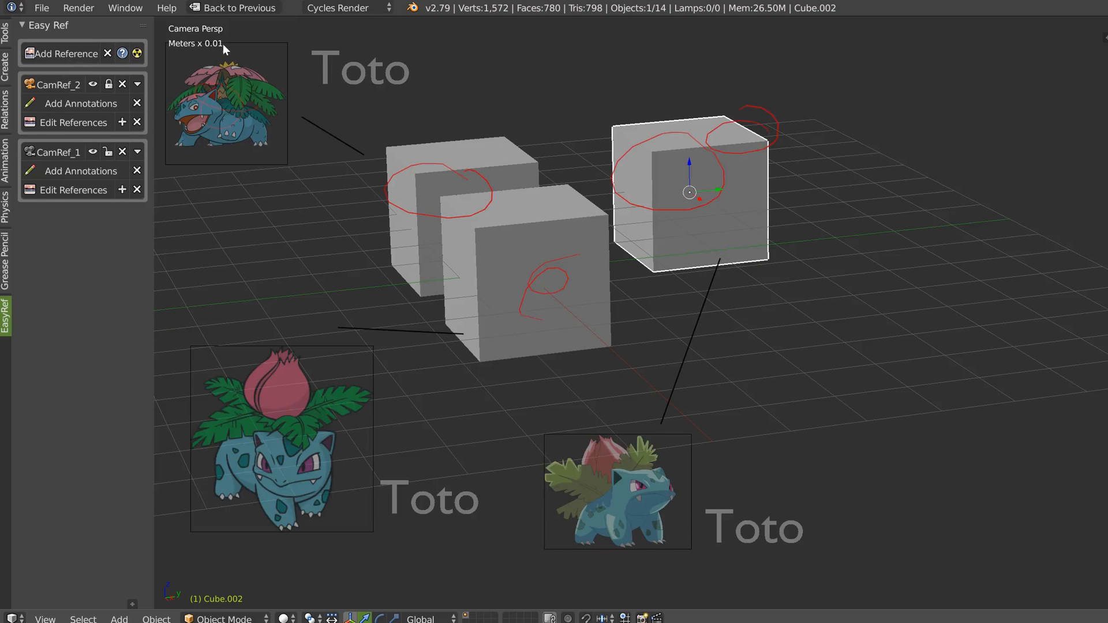
pyautogui.click(91, 84)
pyautogui.click(58, 152)
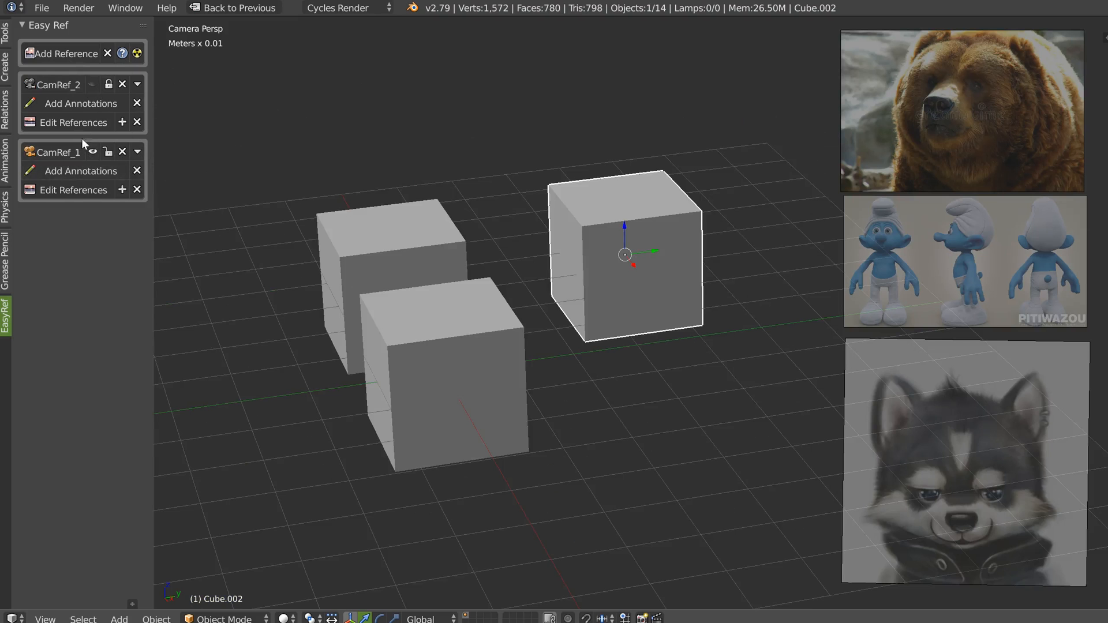
pyautogui.click(81, 84)
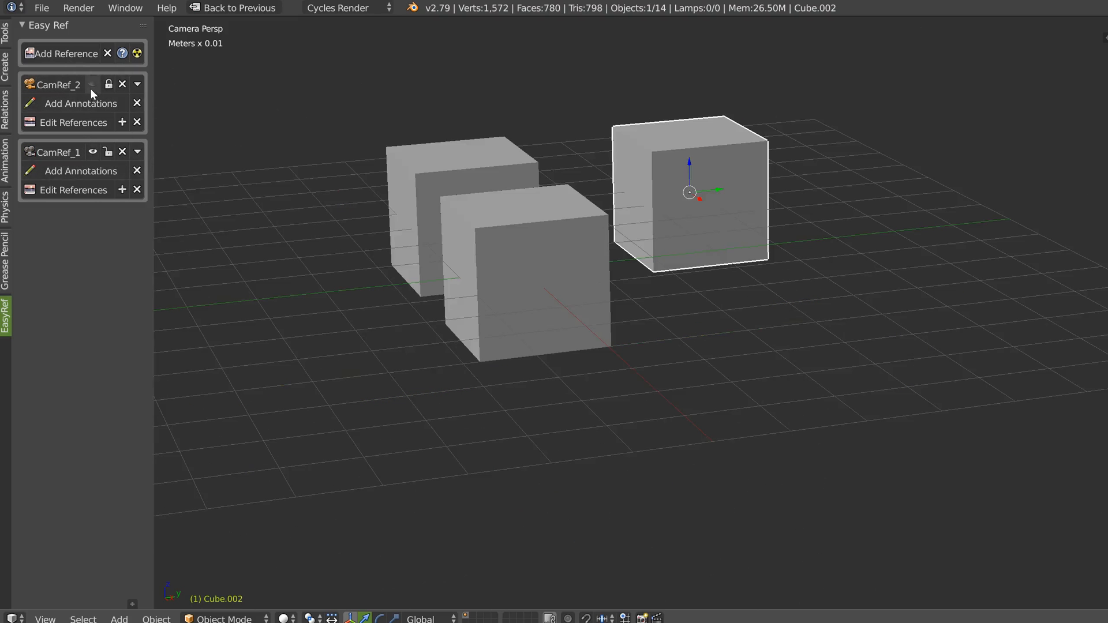
pyautogui.click(91, 85)
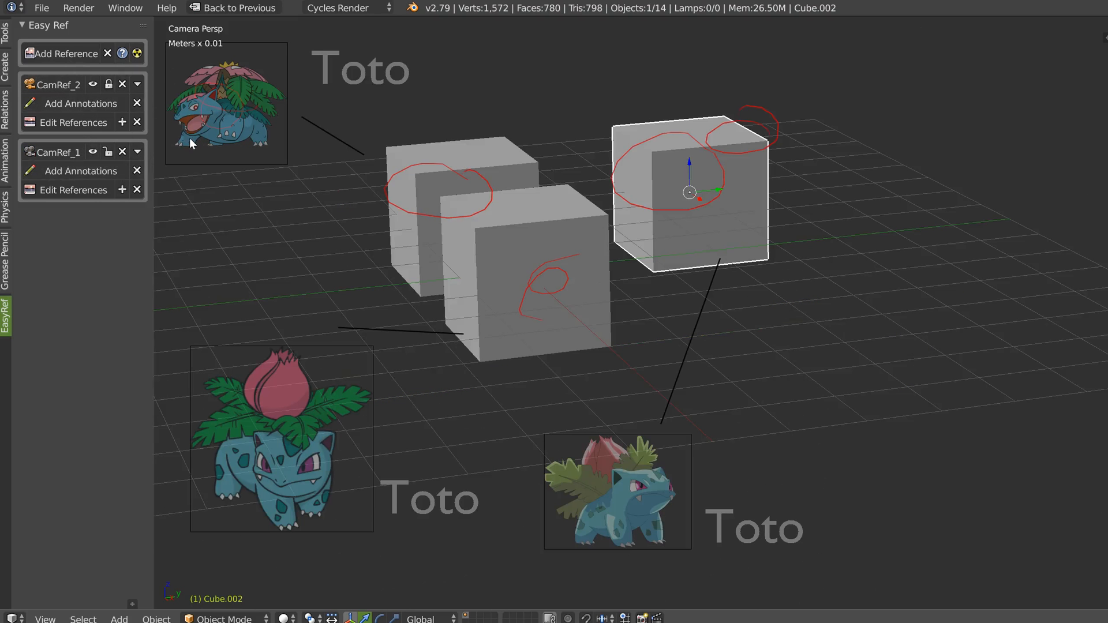
# - Delete all annotations and reference images belonging to CamRef_2
pyautogui.click(137, 103)
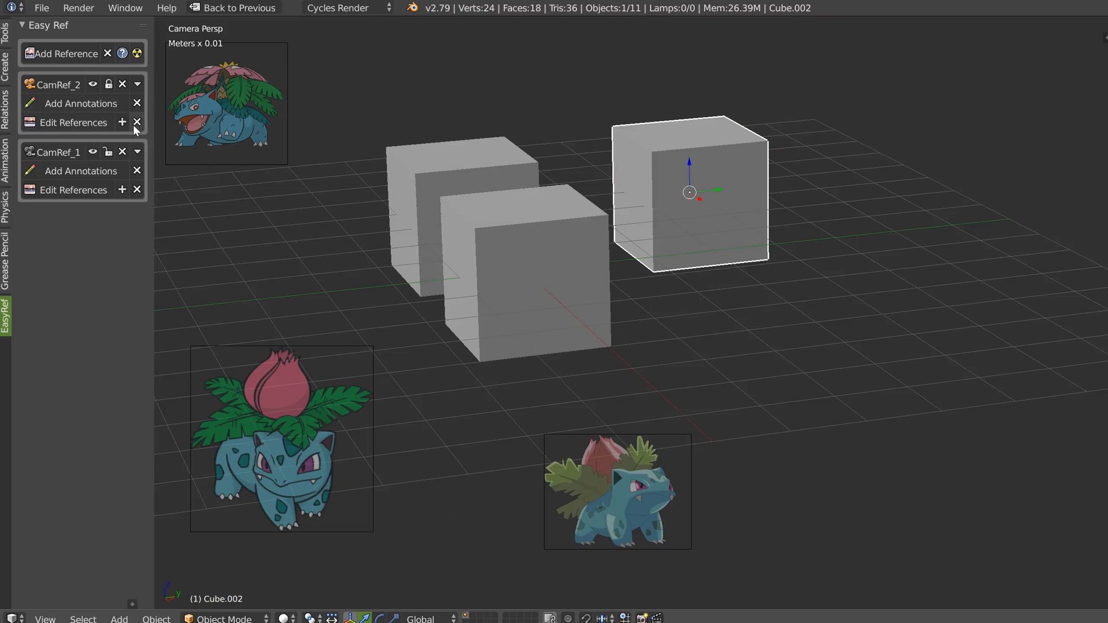
pyautogui.click(136, 123)
# - Add Venusaur_003.png and mega-florizarre.jpg to CamRef_2 as new reference images
pyautogui.click(78, 122)
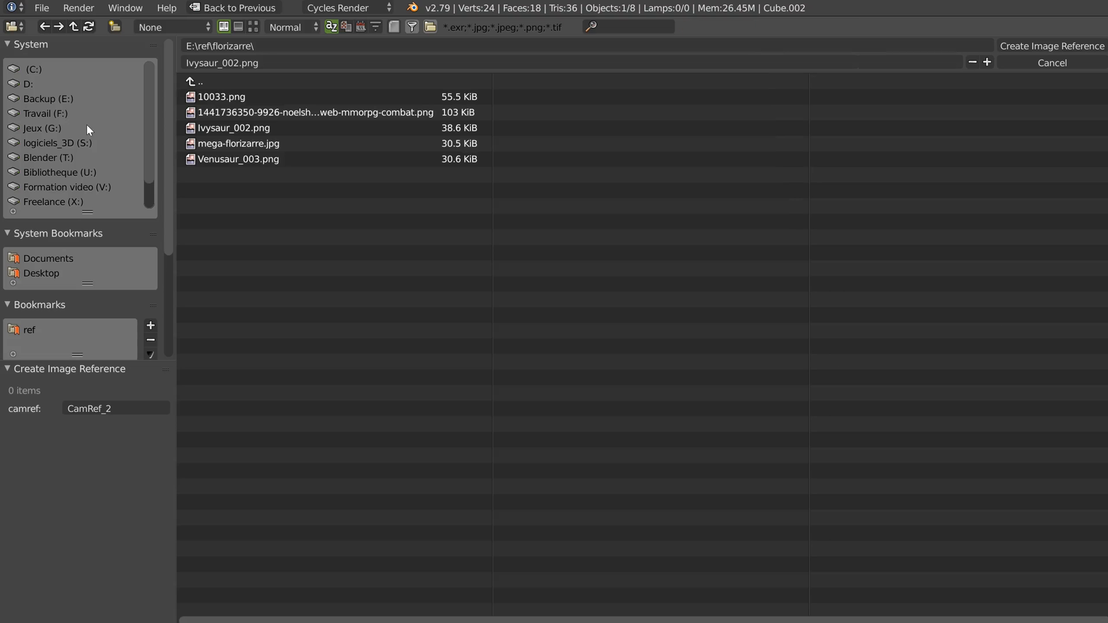
pyautogui.click(219, 129)
pyautogui.click(228, 159)
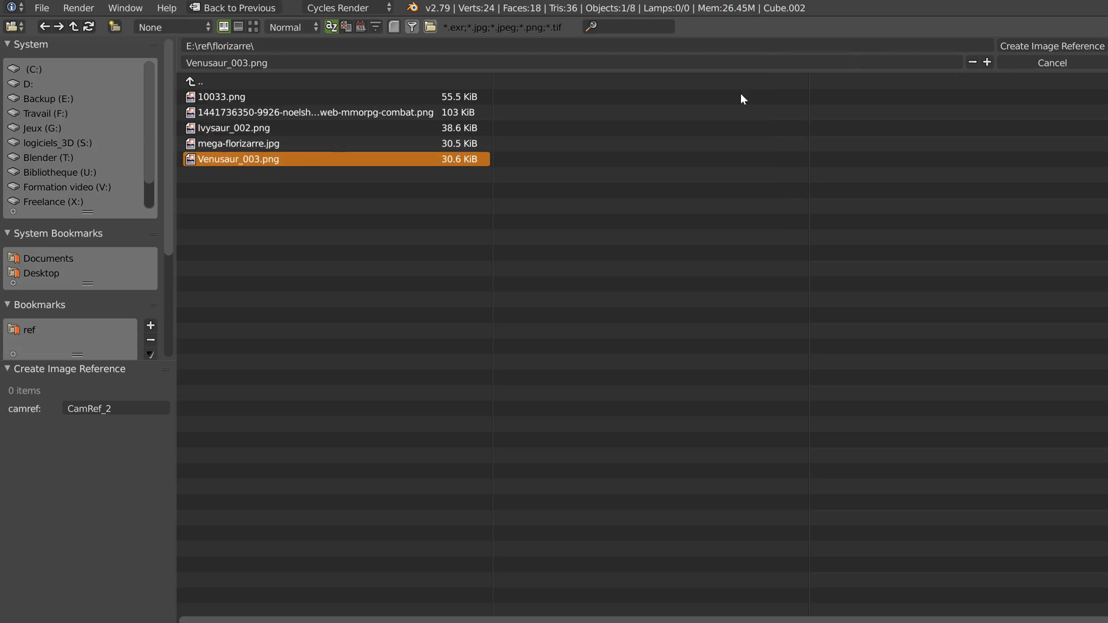
pyautogui.keyDown('shift'); pyautogui.click(235, 145); pyautogui.keyUp('shift')
pyautogui.click(1021, 46)
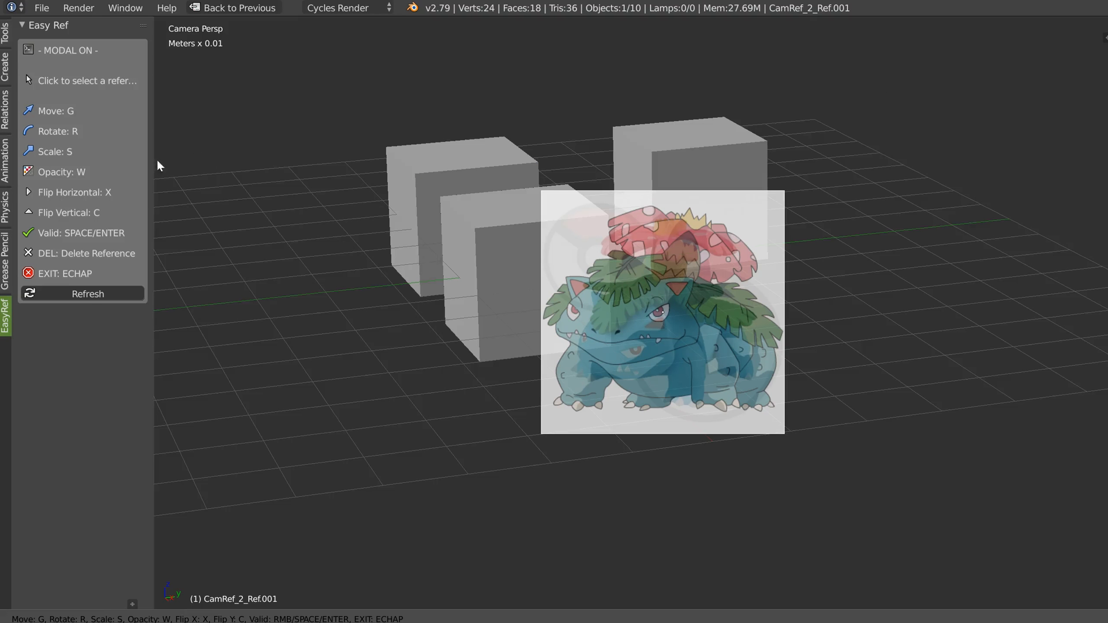
# - Stack the two new Venusaur images one above the other beside the cubes and finish editing the references
pyautogui.press('g')
pyautogui.click(914, 115)
pyautogui.click(639, 279)
pyautogui.press('g')
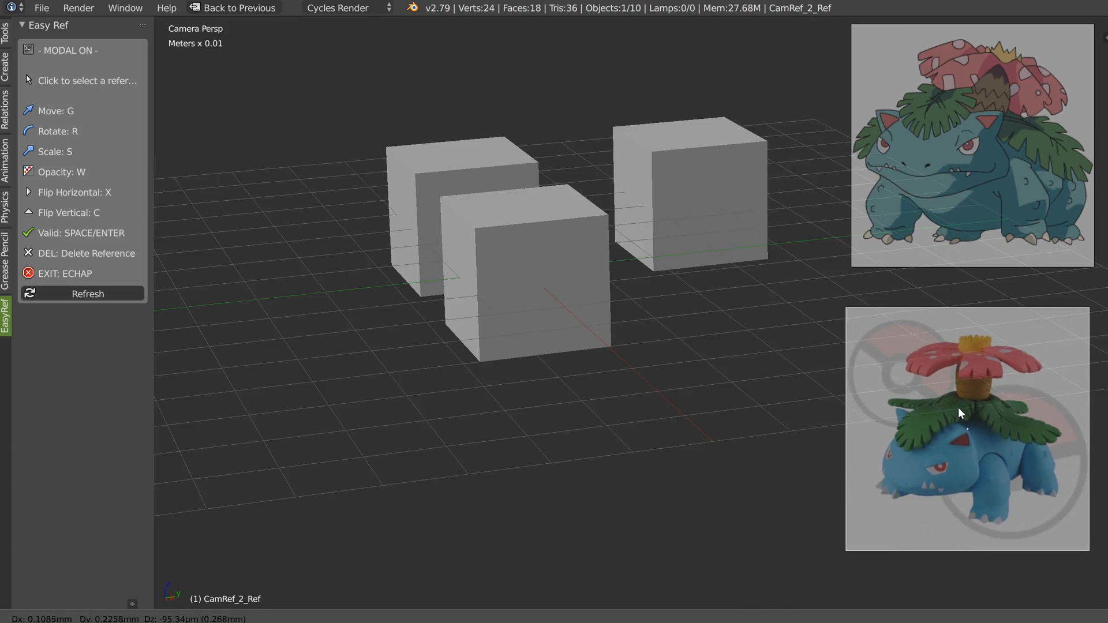
pyautogui.click(968, 412)
pyautogui.click(660, 250)
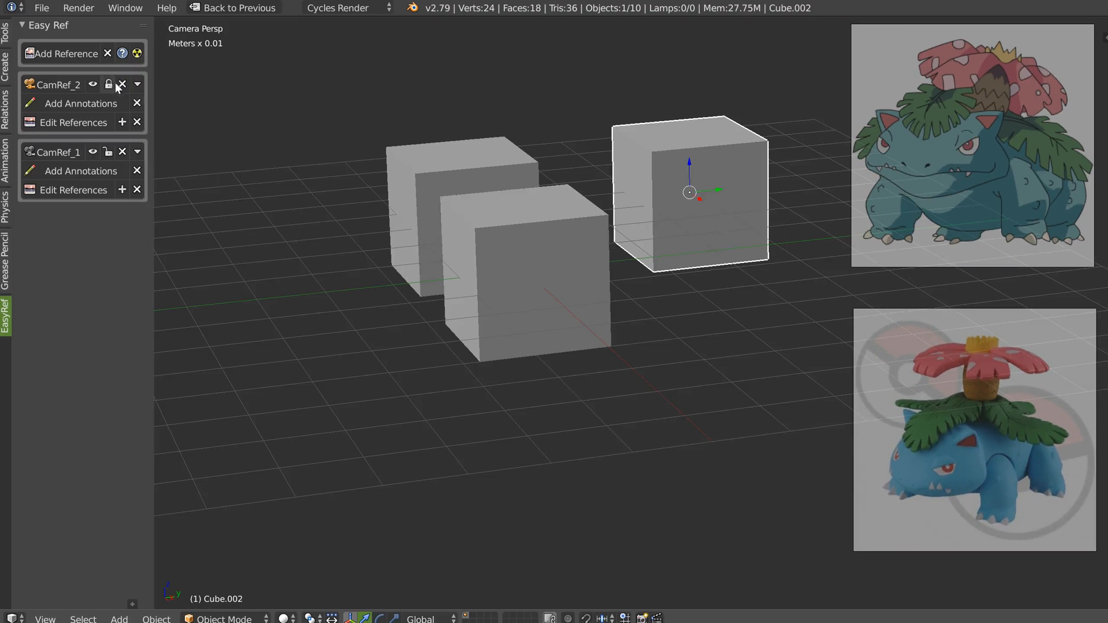
# - Unlock CamRef_2, reframe the cubes closer through its camera, and select the cube Cube.001
pyautogui.moveTo(343, 163); pyautogui.dragTo(496, 265, button='middle')
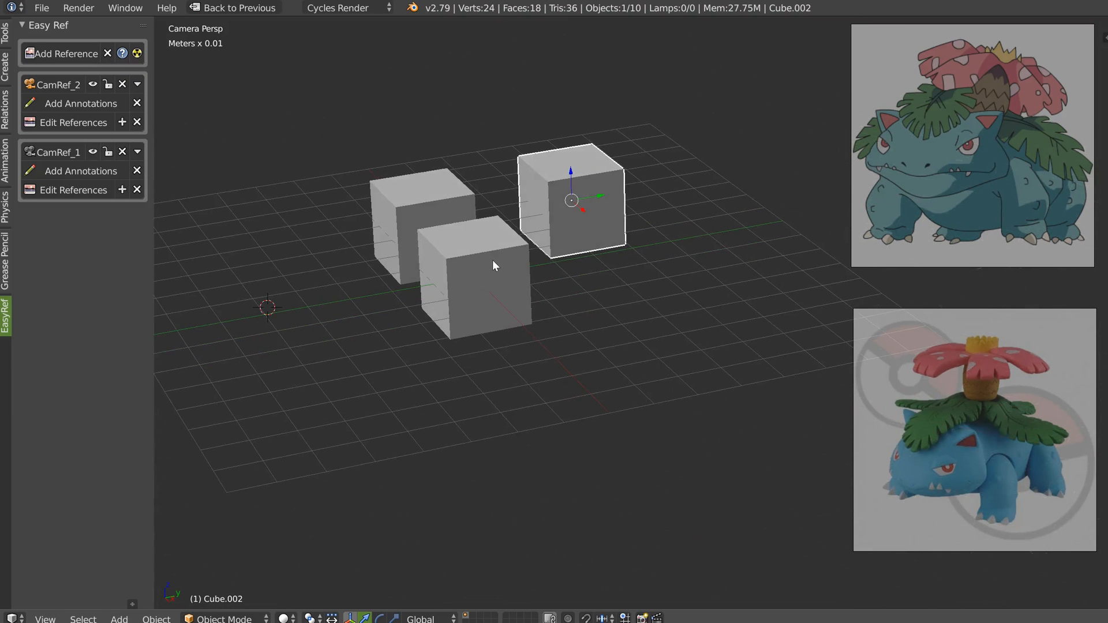
pyautogui.moveTo(489, 222); pyautogui.dragTo(471, 283, button='middle')
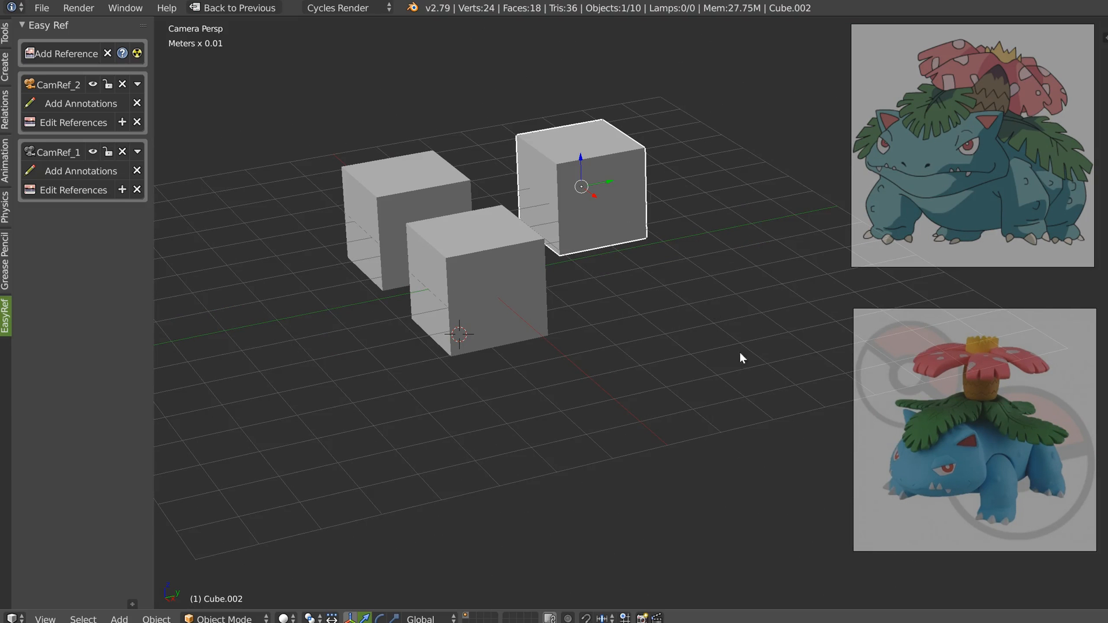
pyautogui.moveTo(473, 265); pyautogui.dragTo(449, 309, button='middle')
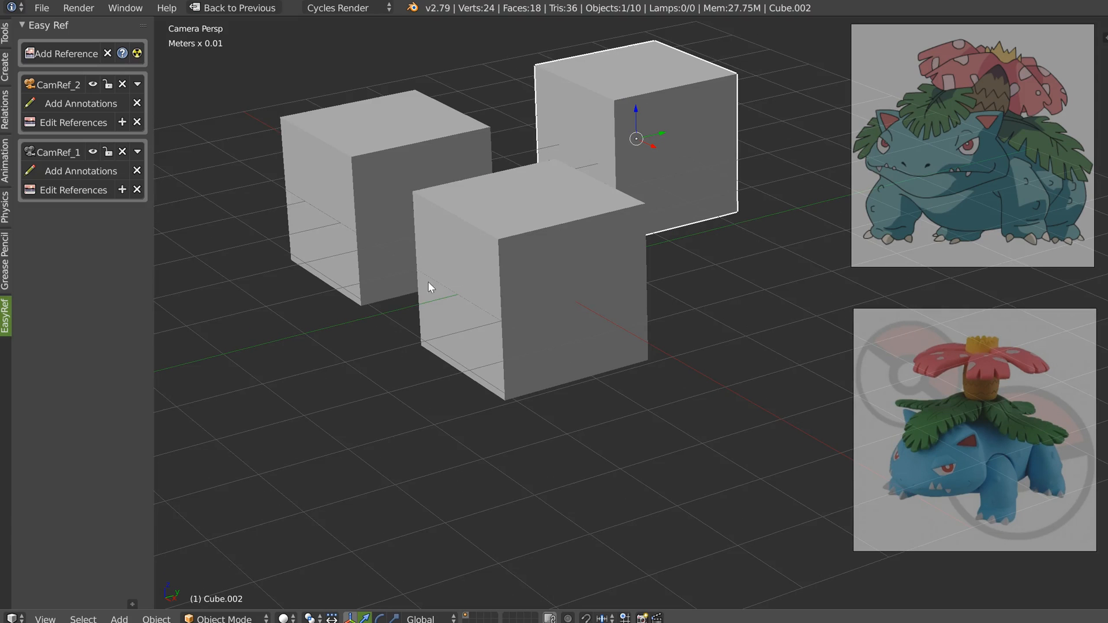
pyautogui.rightClick(399, 114)
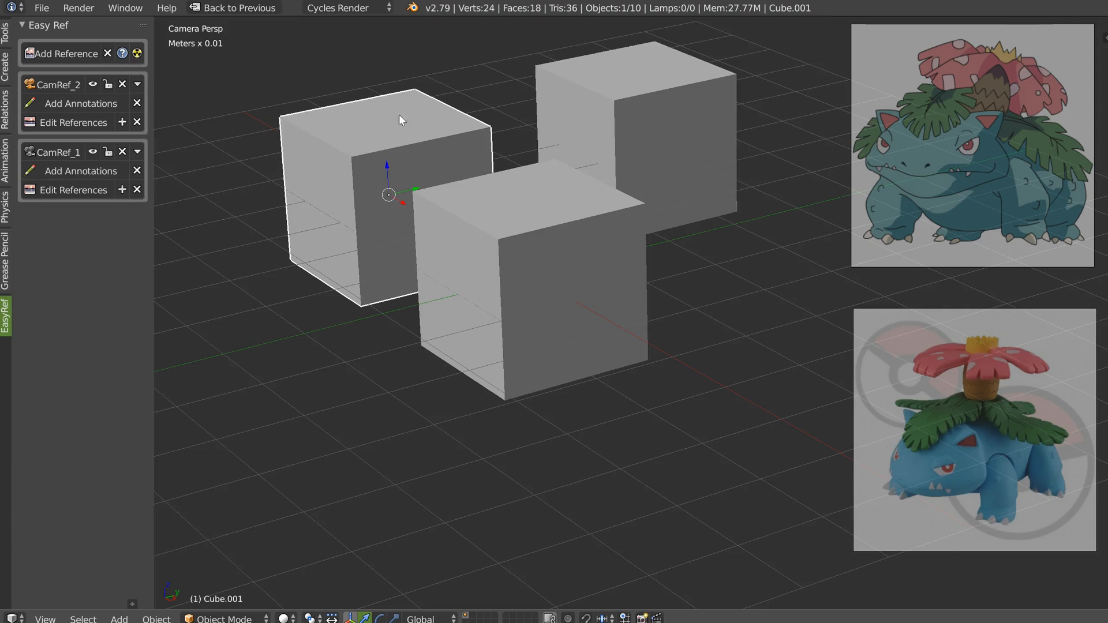
# - Create a third camera reference from the current view using the side-facing Ivysaur image
pyautogui.click(78, 50)
pyautogui.click(214, 112)
pyautogui.click(1039, 45)
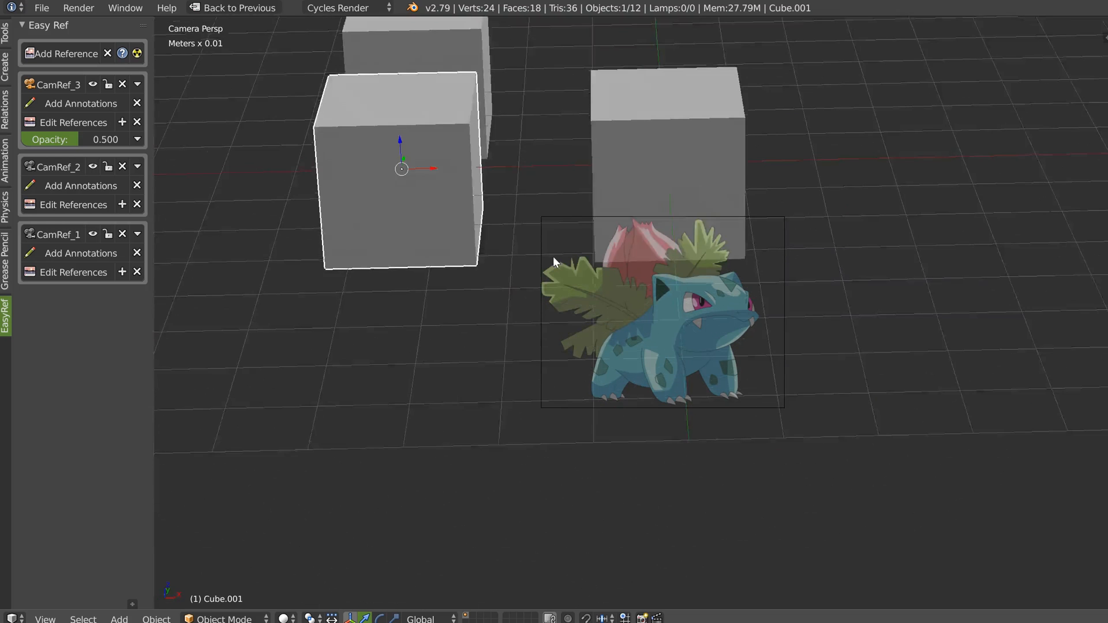
# - Move the Ivysaur image to the upper part of the CamRef_3 view, clear of the cubes, and lock that camera
pyautogui.click(78, 124)
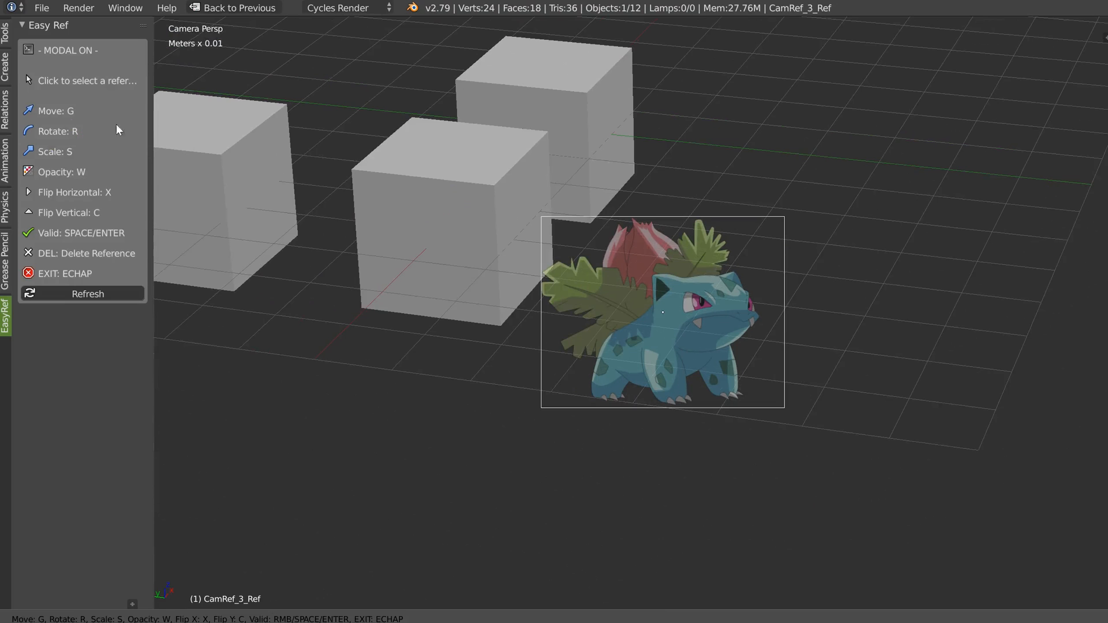
pyautogui.moveTo(630, 301); pyautogui.dragTo(877, 120)
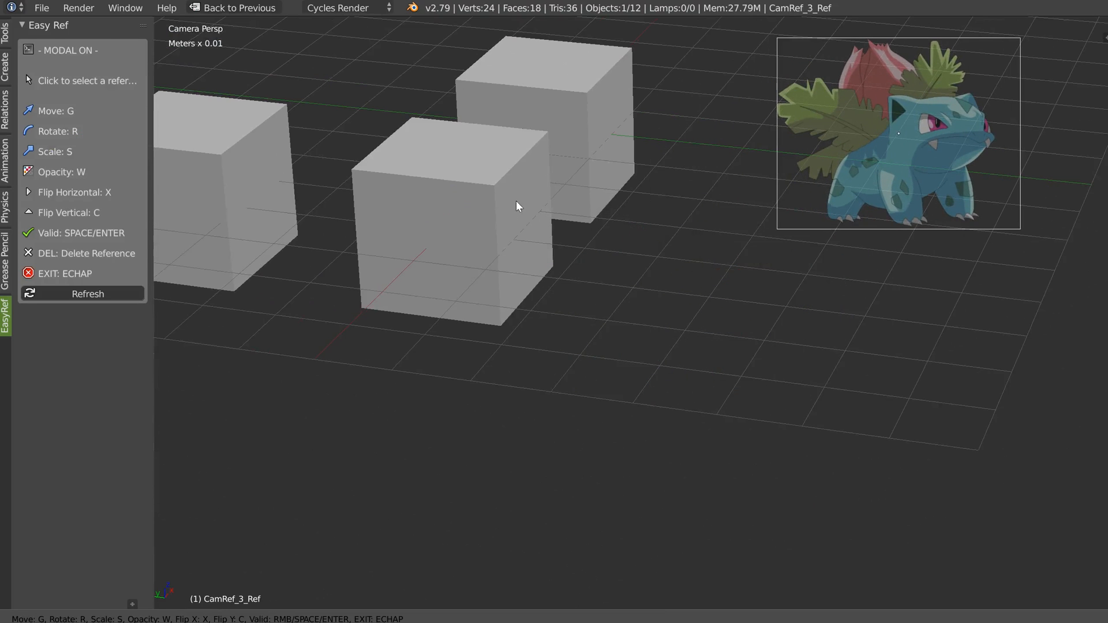
pyautogui.click(65, 293)
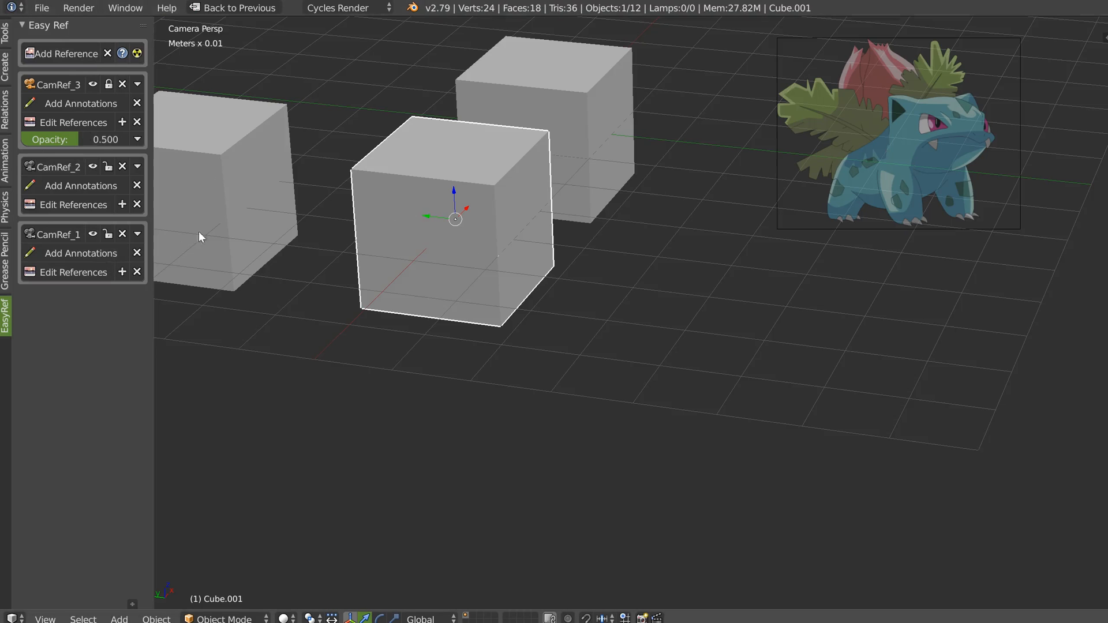
# - Cycle through the CamRef_2, CamRef_1 and CamRef_3 cameras to compare their views, ending on CamRef_1
pyautogui.click(55, 167)
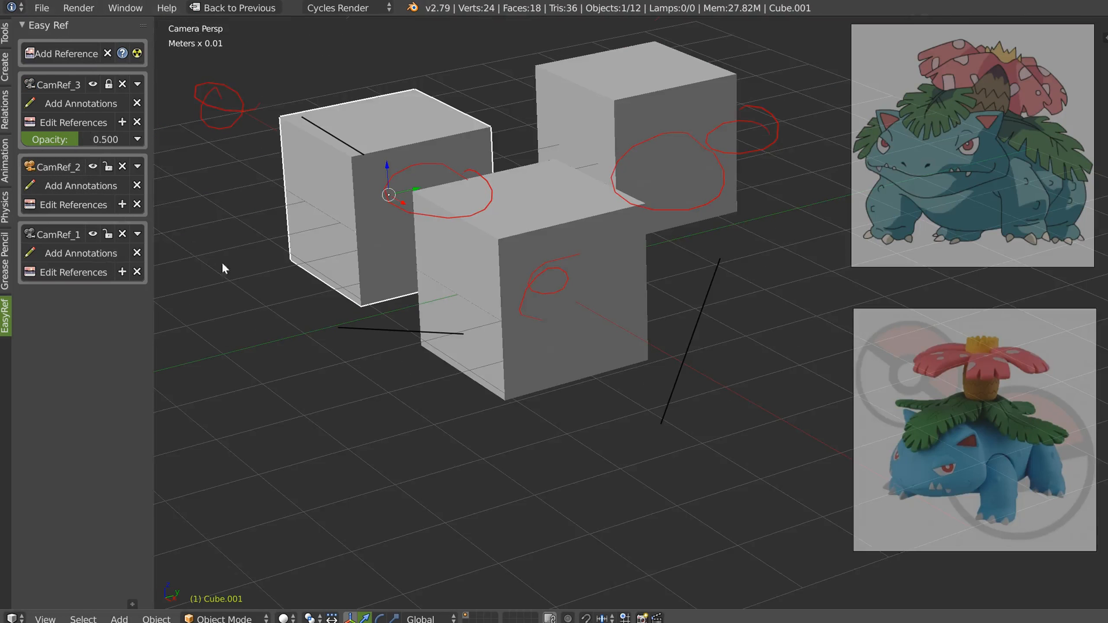
pyautogui.click(66, 235)
pyautogui.click(49, 84)
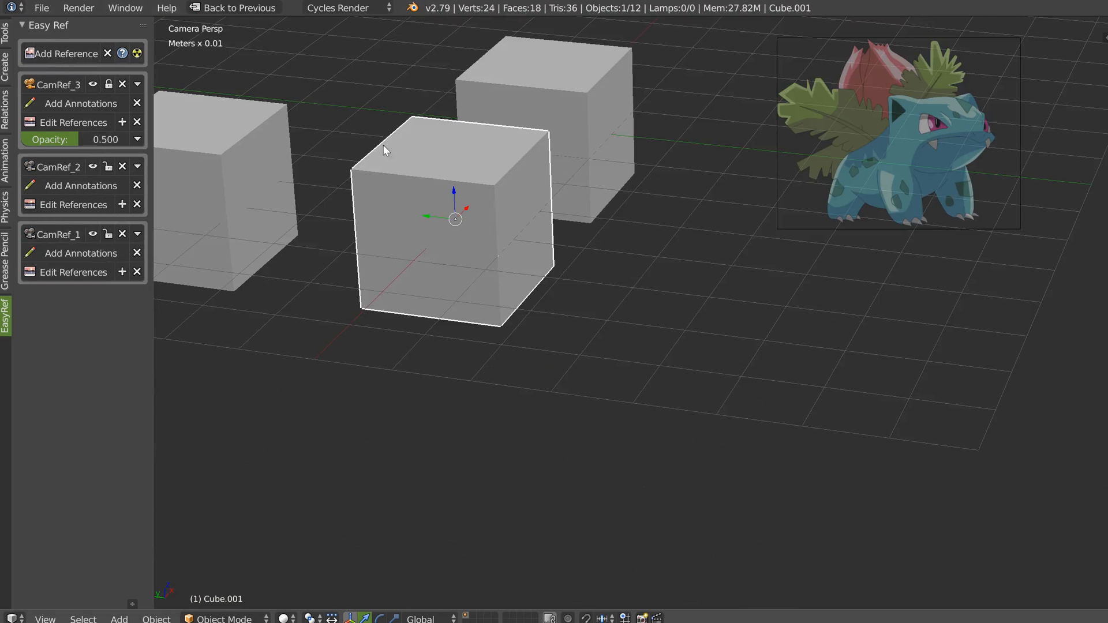
pyautogui.click(55, 167)
pyautogui.click(54, 235)
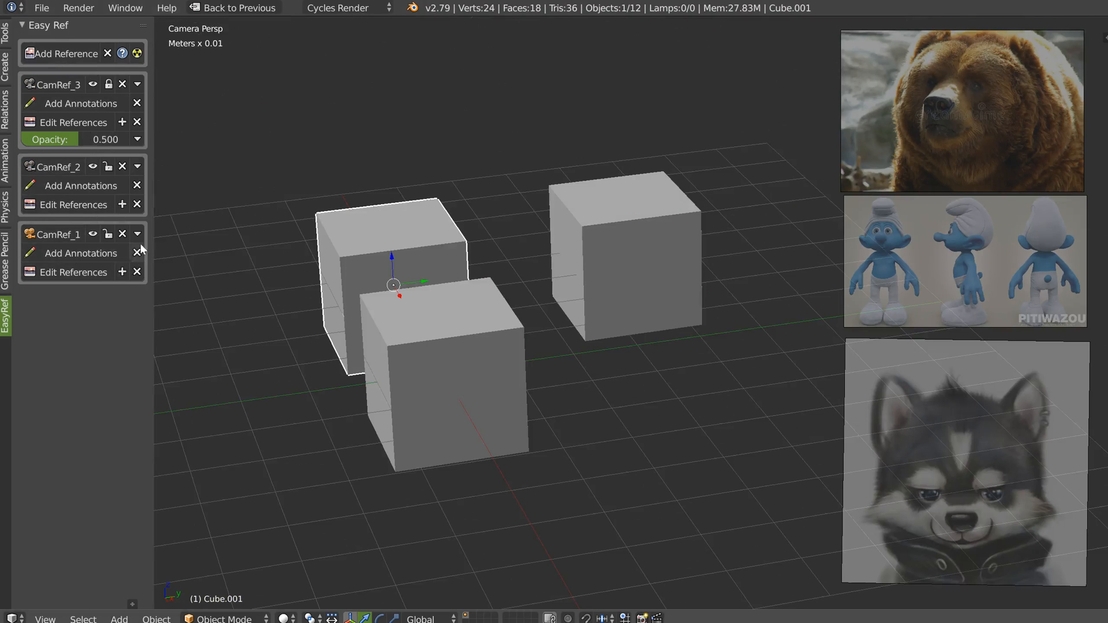
# - Read the EasyRef information, close it, and open the options for refreshing the setup and deleting grease pencil data
pyautogui.click(122, 54)
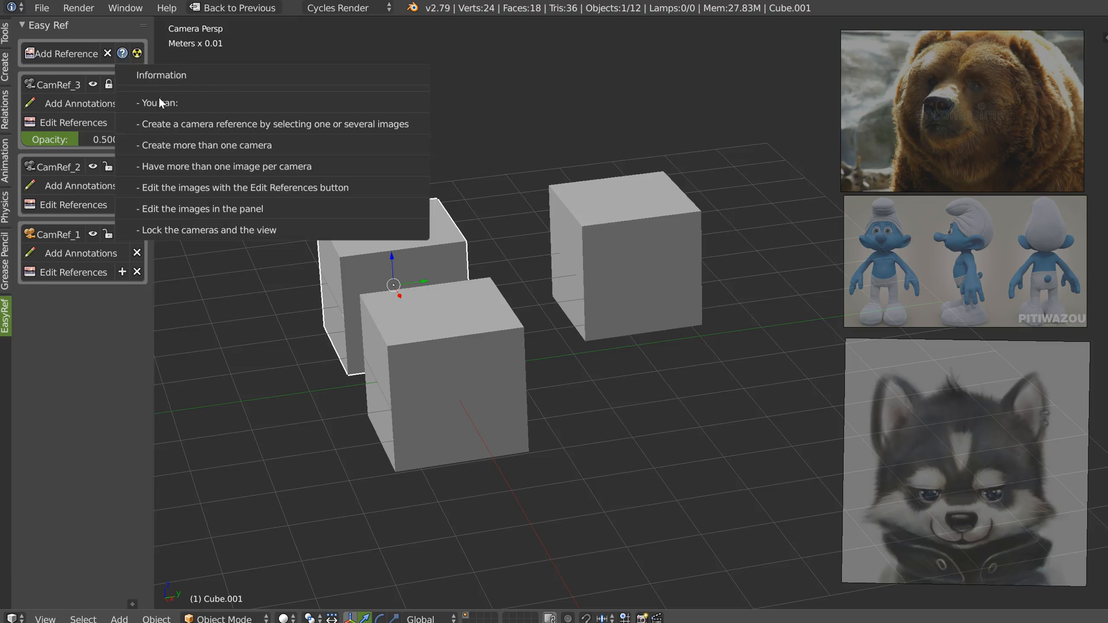
pyautogui.press('Escape')
pyautogui.click(137, 54)
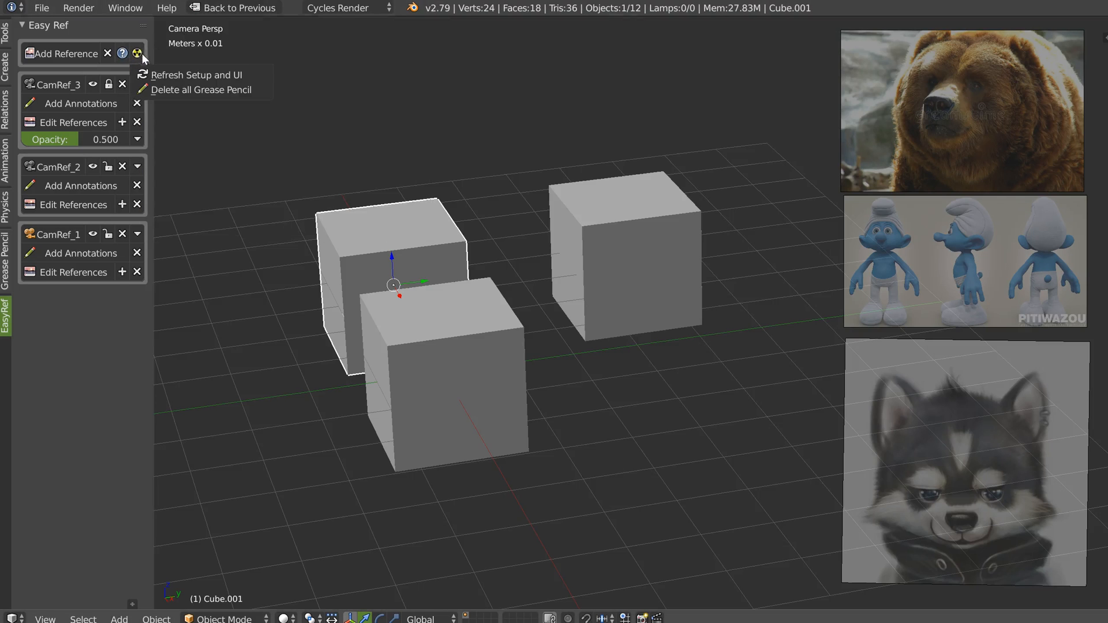
# - Close the grease pencil options and rename the CamRef_3 camera as bear
pyautogui.click(169, 90)
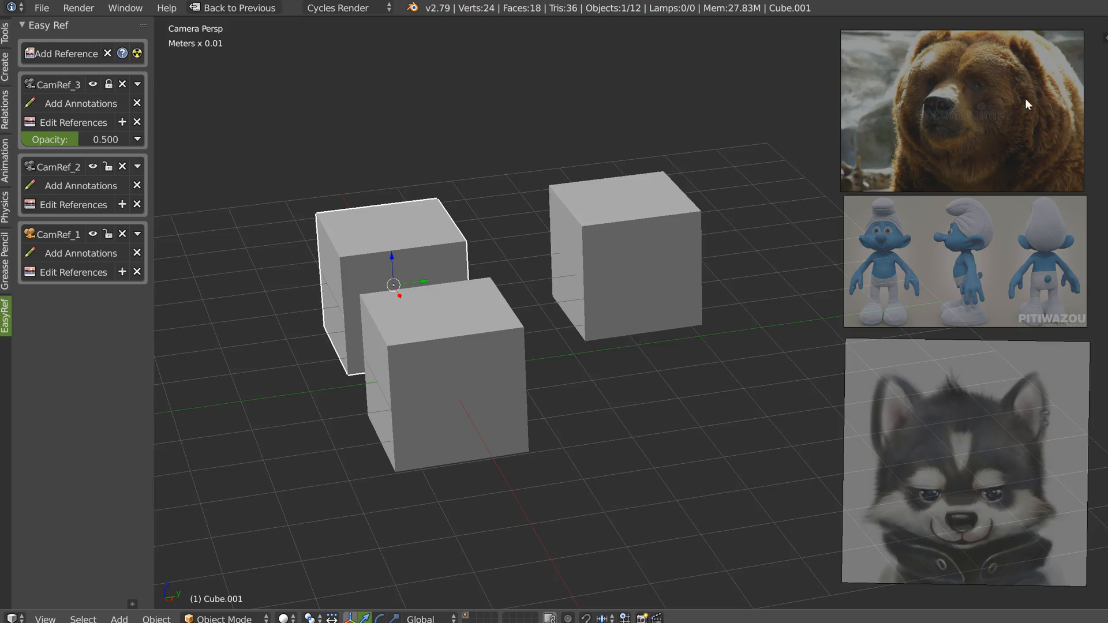
pyautogui.click(58, 84)
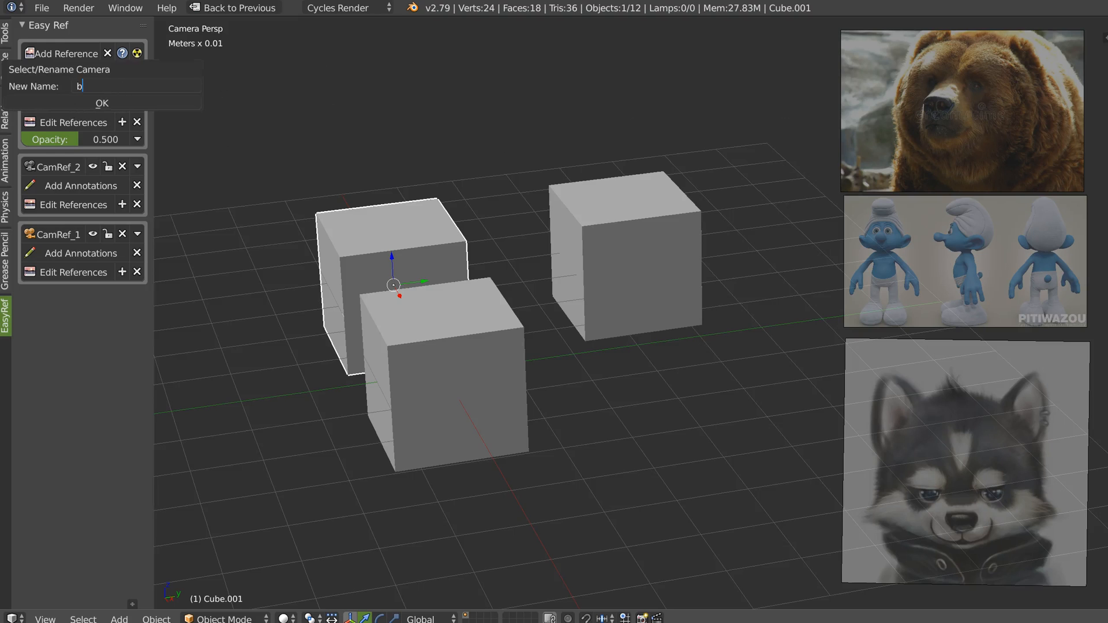
pyautogui.click(101, 103)
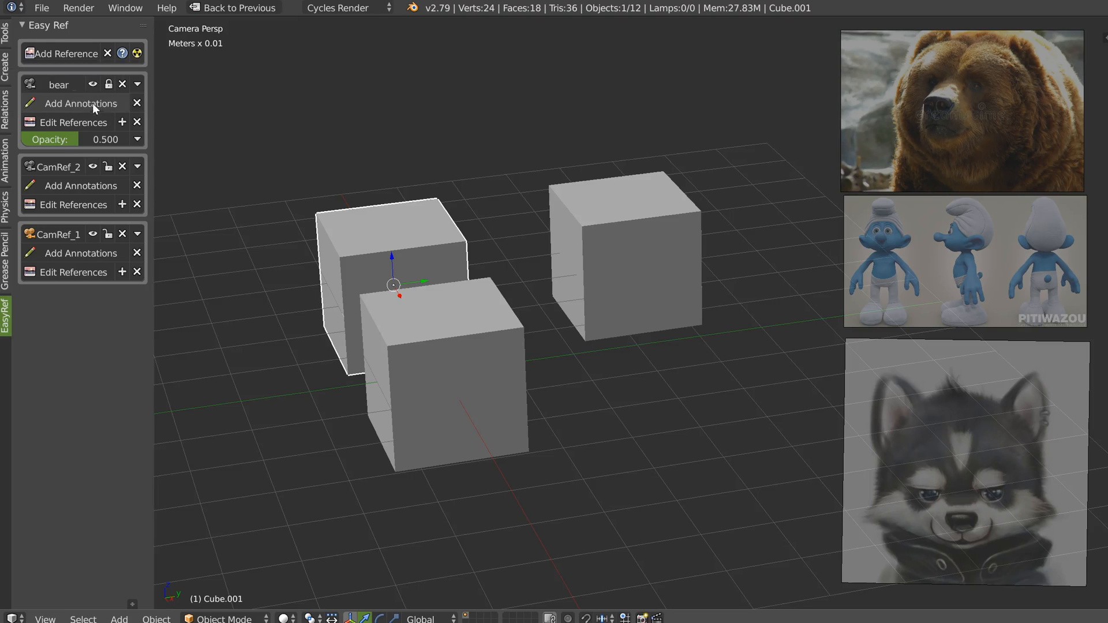
# - Switch to the CamRef_2 camera view and rename that camera as florizare
pyautogui.click(54, 164)
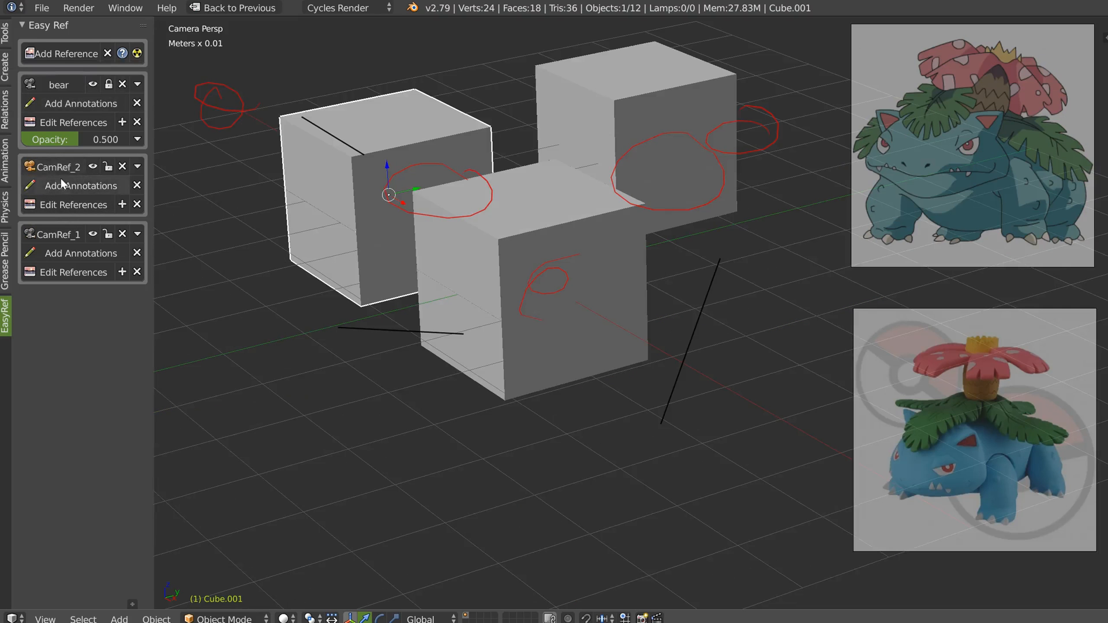
pyautogui.click(60, 166)
pyautogui.click(81, 169)
pyautogui.write('florizare')
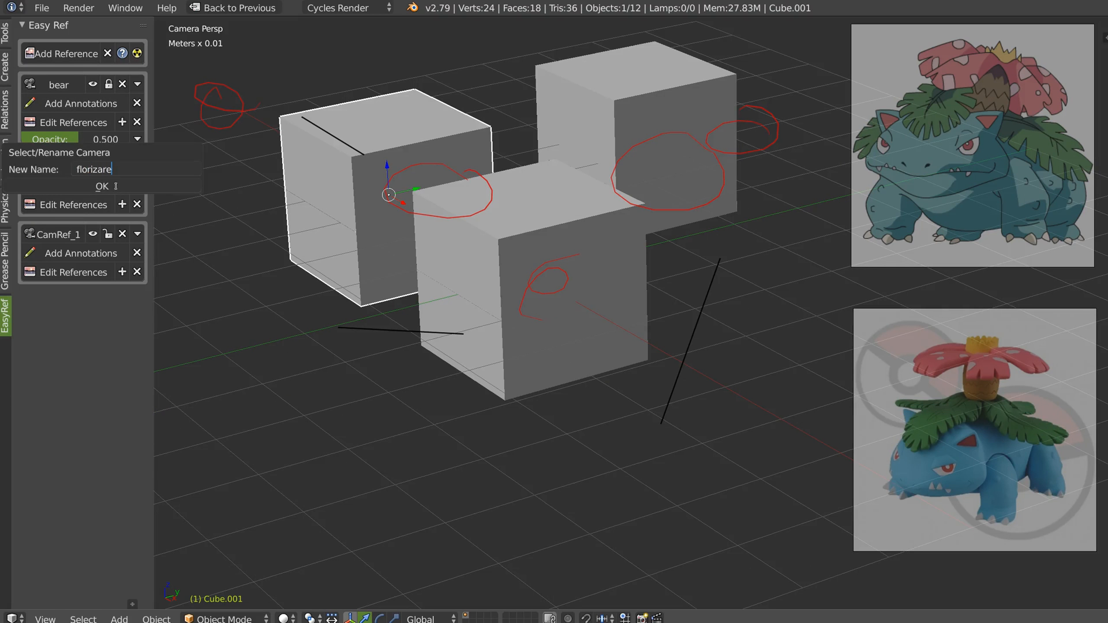
pyautogui.click(102, 187)
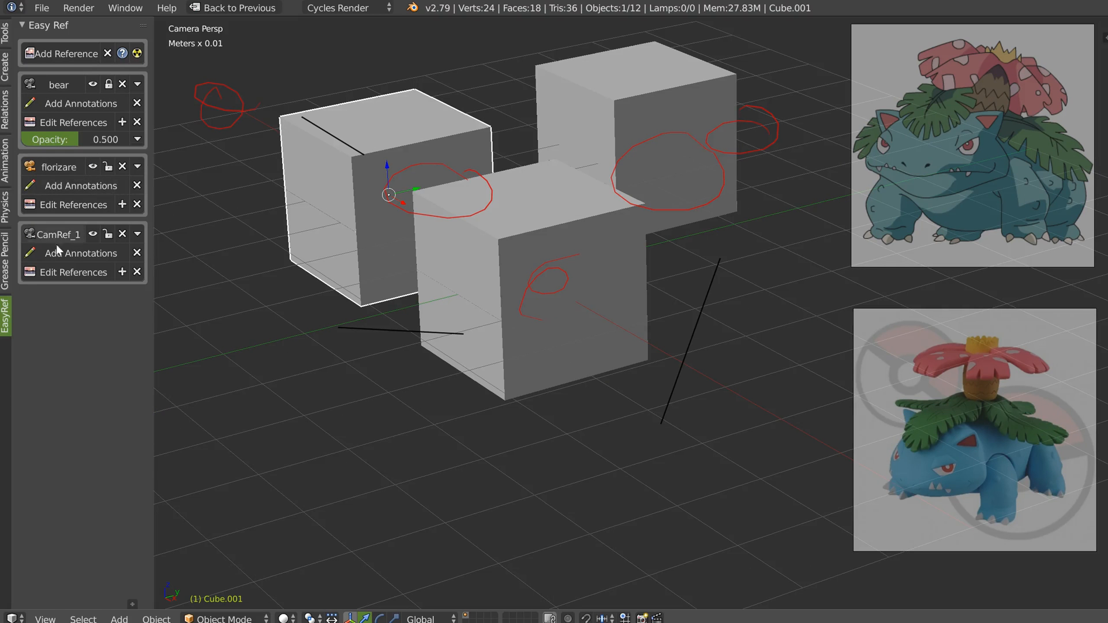
# - Switch between the CamRef_1 and bear camera views, ending on CamRef_1
pyautogui.click(68, 233)
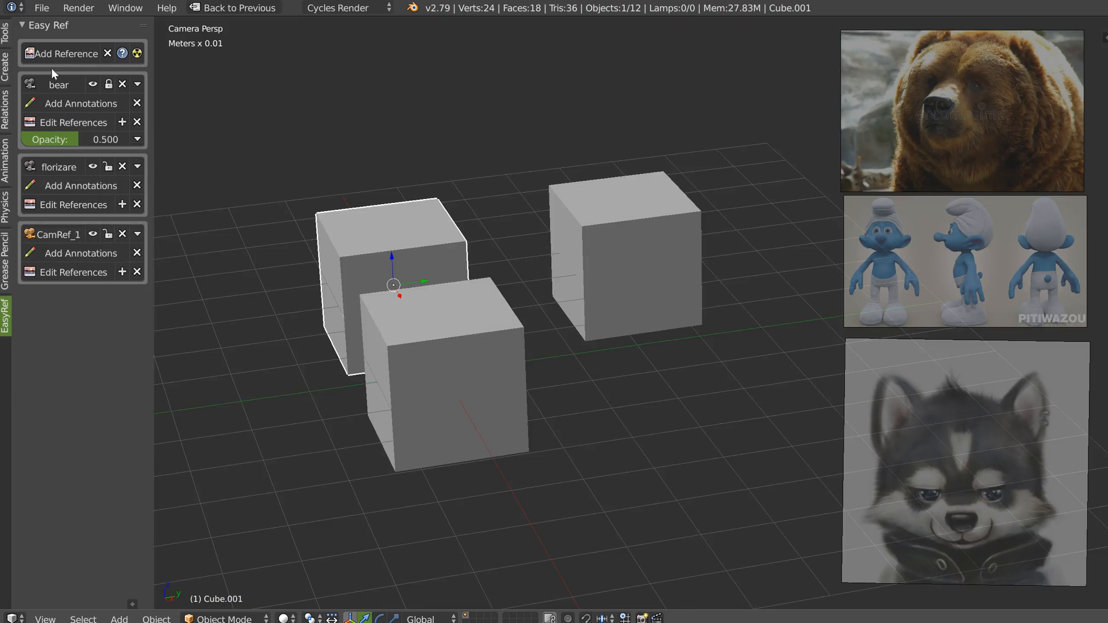
pyautogui.click(49, 84)
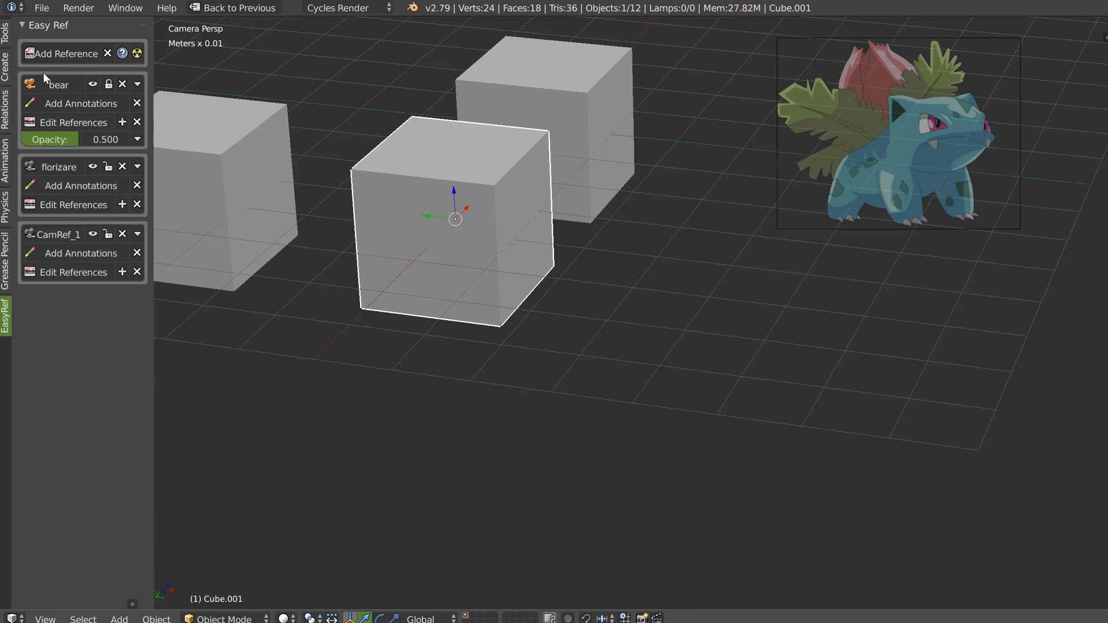
pyautogui.click(63, 234)
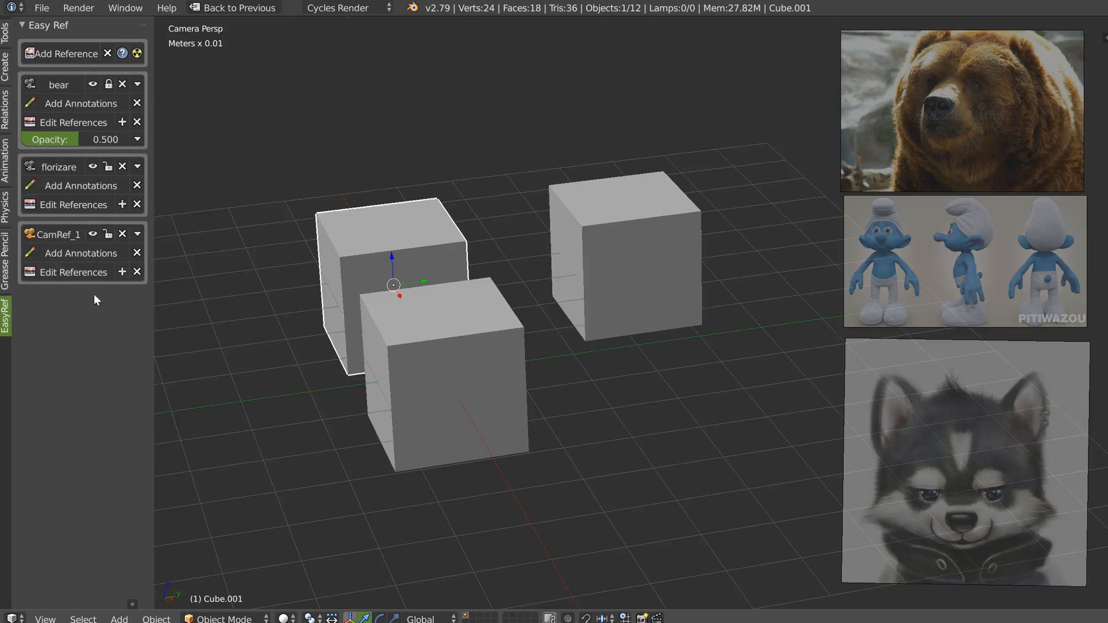
# - Unlock the bear camera and set its focal length to 38 mm, viewing the scene through that camera
pyautogui.click(138, 84)
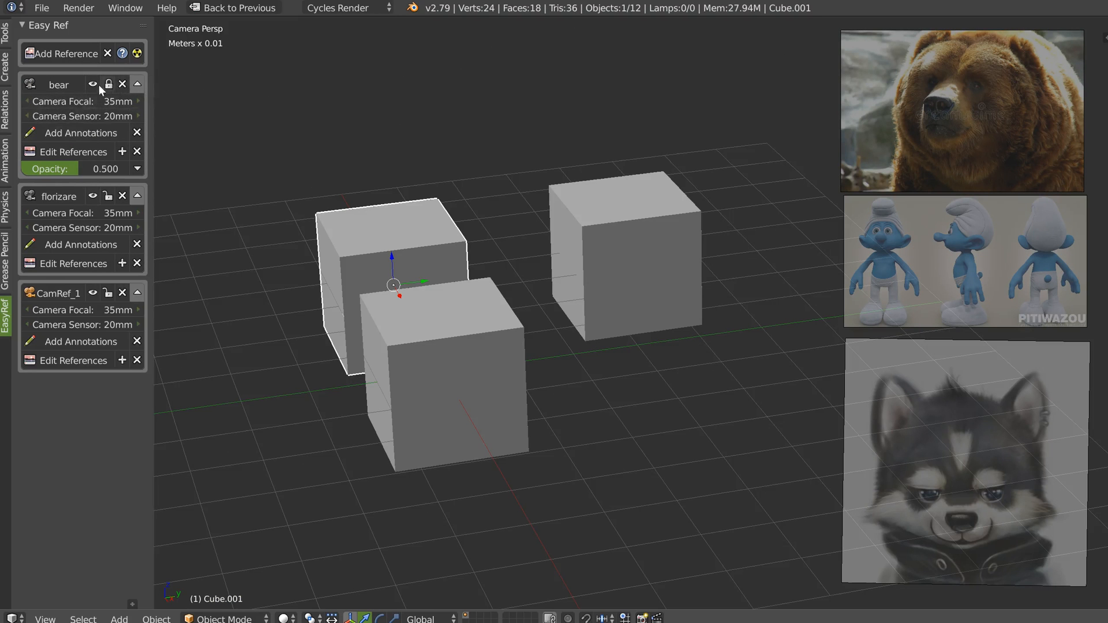
pyautogui.click(109, 86)
pyautogui.moveTo(60, 101); pyautogui.dragTo(74, 119)
pyautogui.click(53, 82)
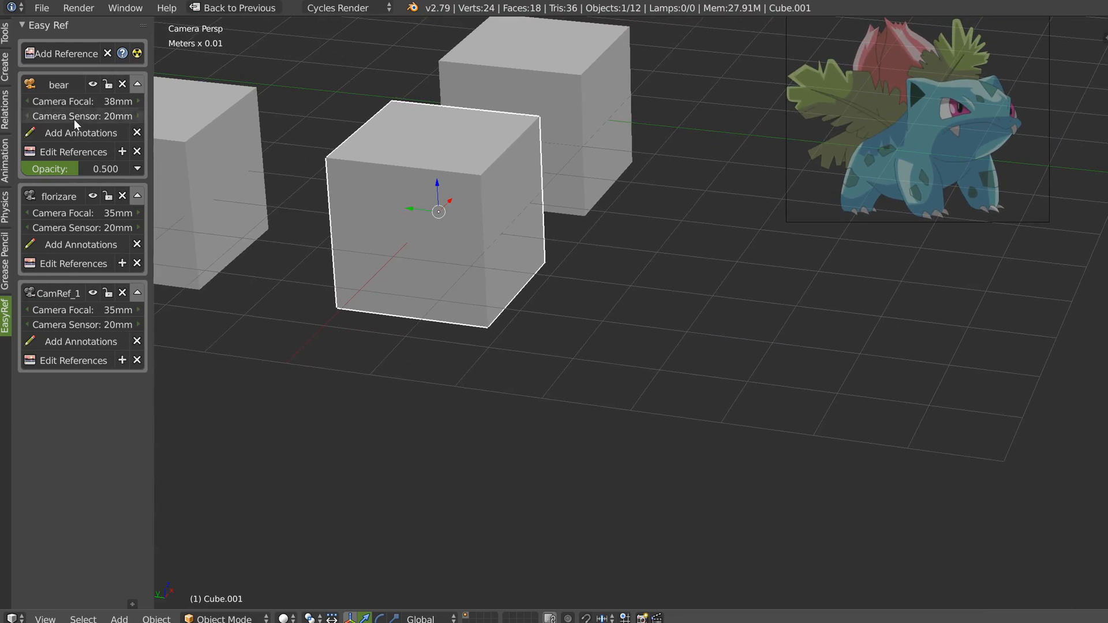
pyautogui.click(137, 85)
# - Delete the bear and florizare cameras individually and clear all remaining references, leaving only the three cubes
pyautogui.click(122, 85)
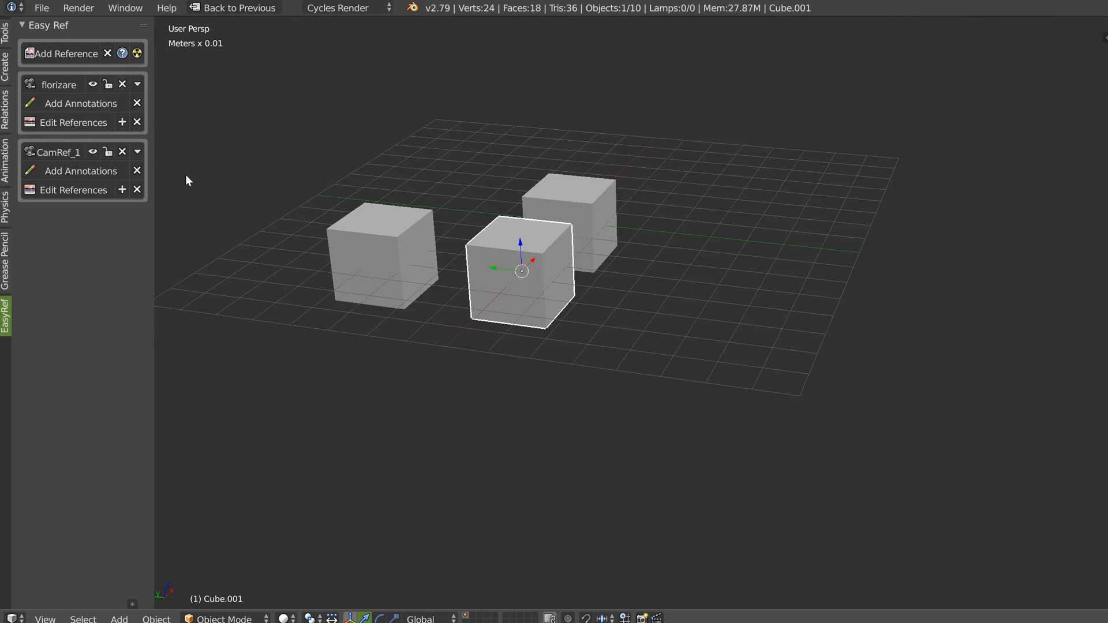
pyautogui.click(121, 84)
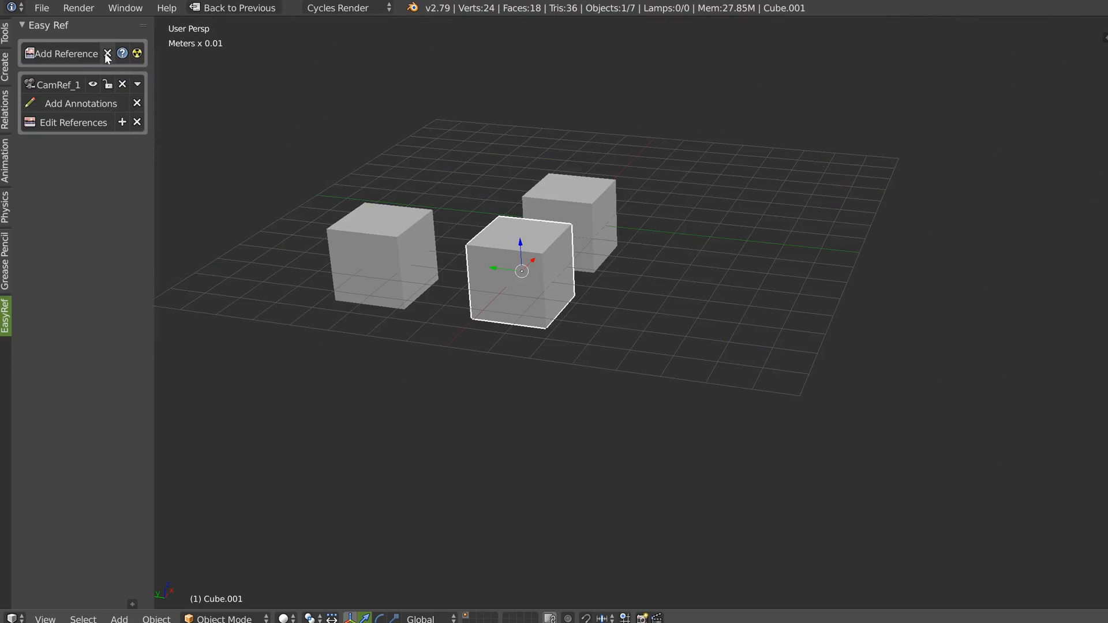
pyautogui.click(107, 54)
pyautogui.scroll(-6, 536, 174)
pyautogui.moveTo(515, 206); pyautogui.dragTo(467, 255, button='middle')
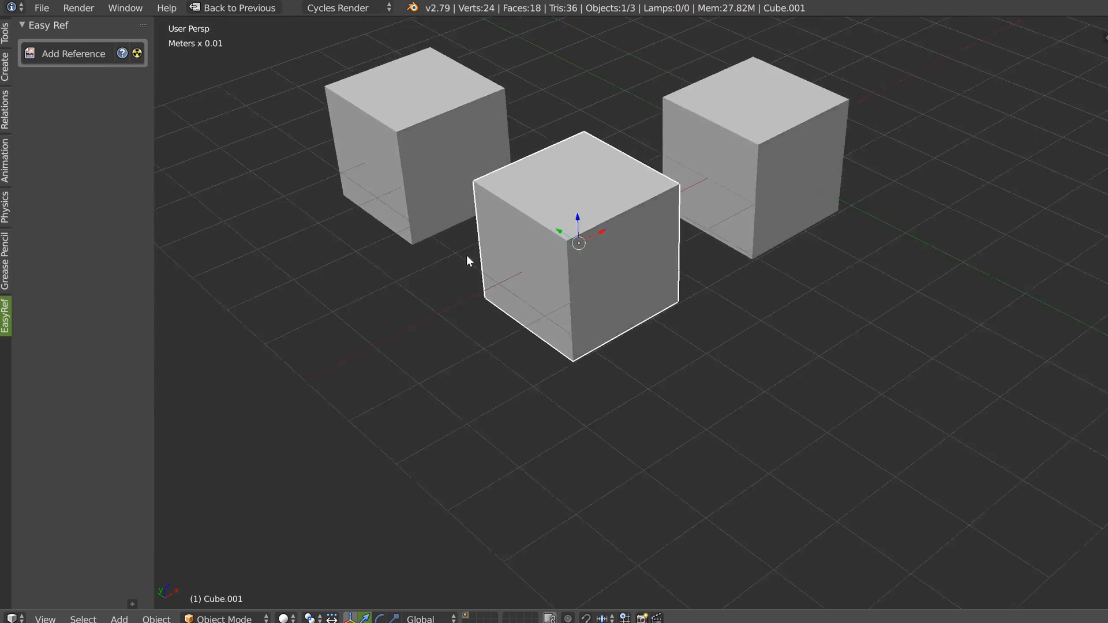
pyautogui.scroll(3, 488, 203)
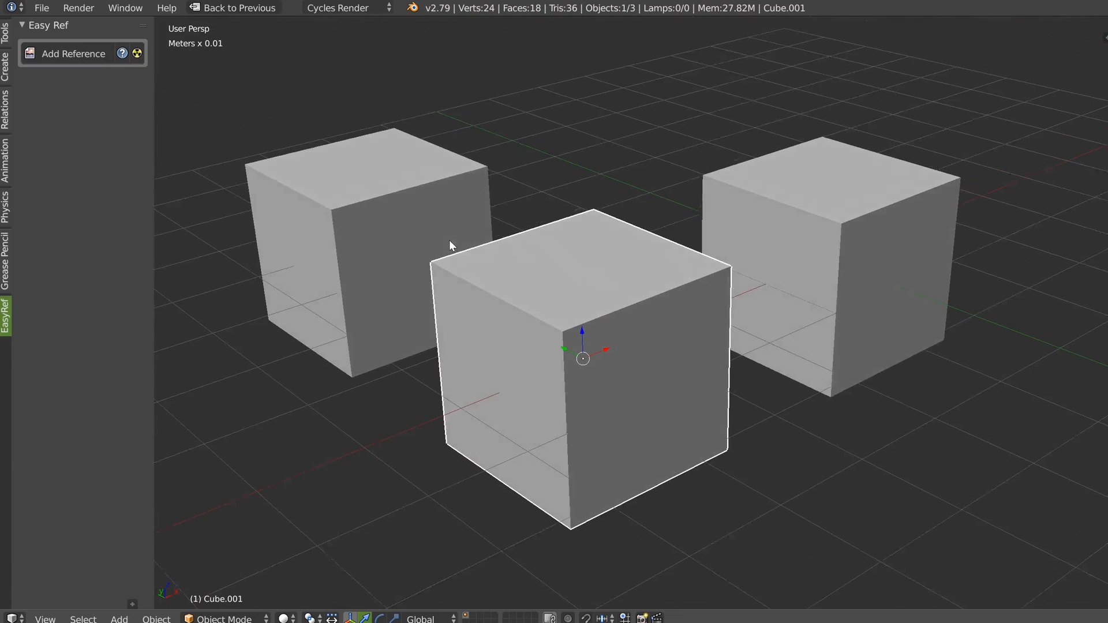